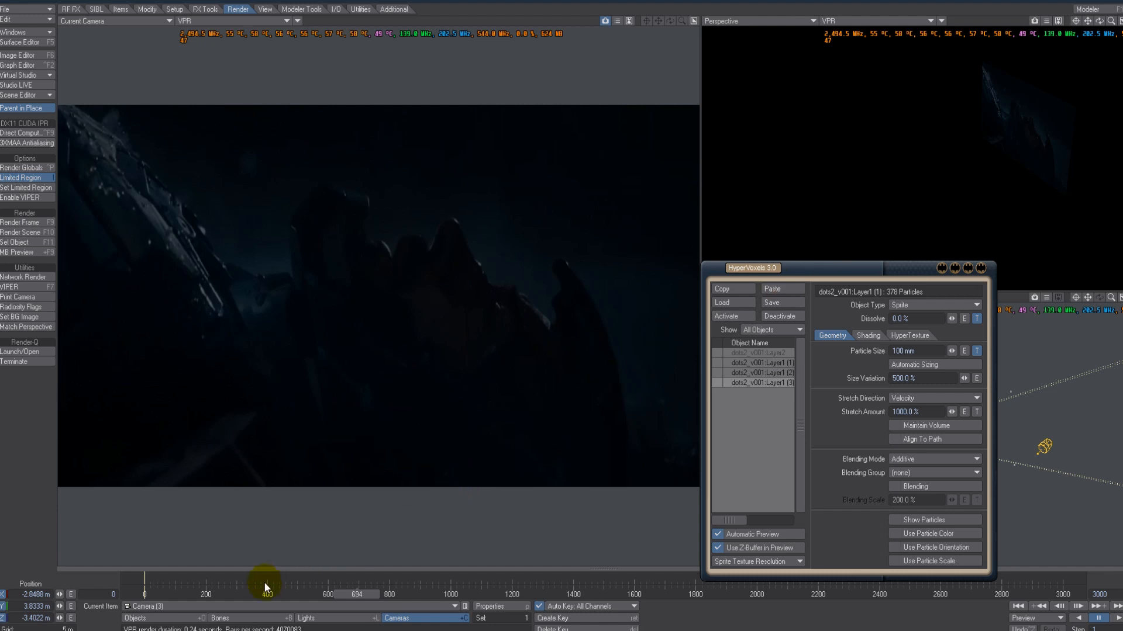
Step: Preview the footage at several points on the timeline and stop at frame 385
left_click(209, 595)
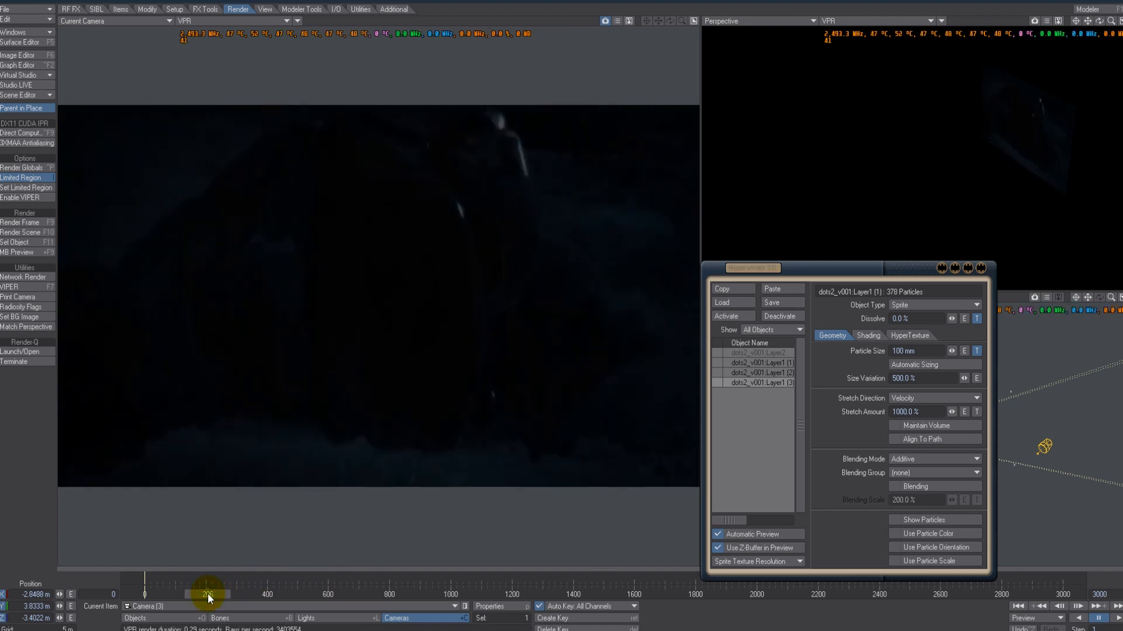
left_click_drag(239, 595, 296, 594)
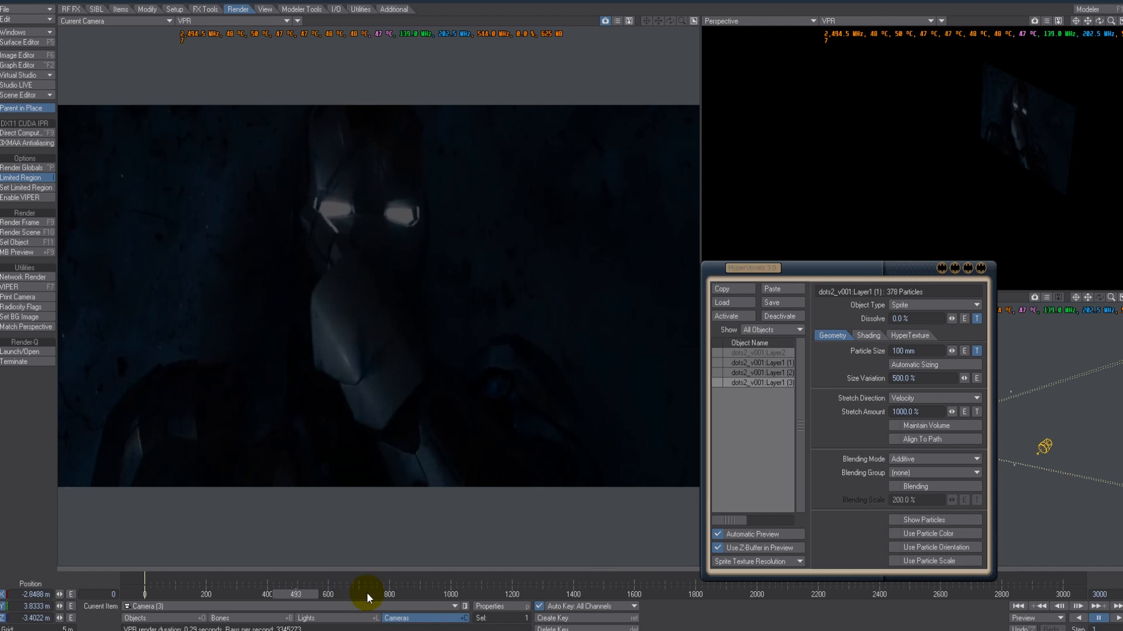
left_click_drag(366, 591, 262, 591)
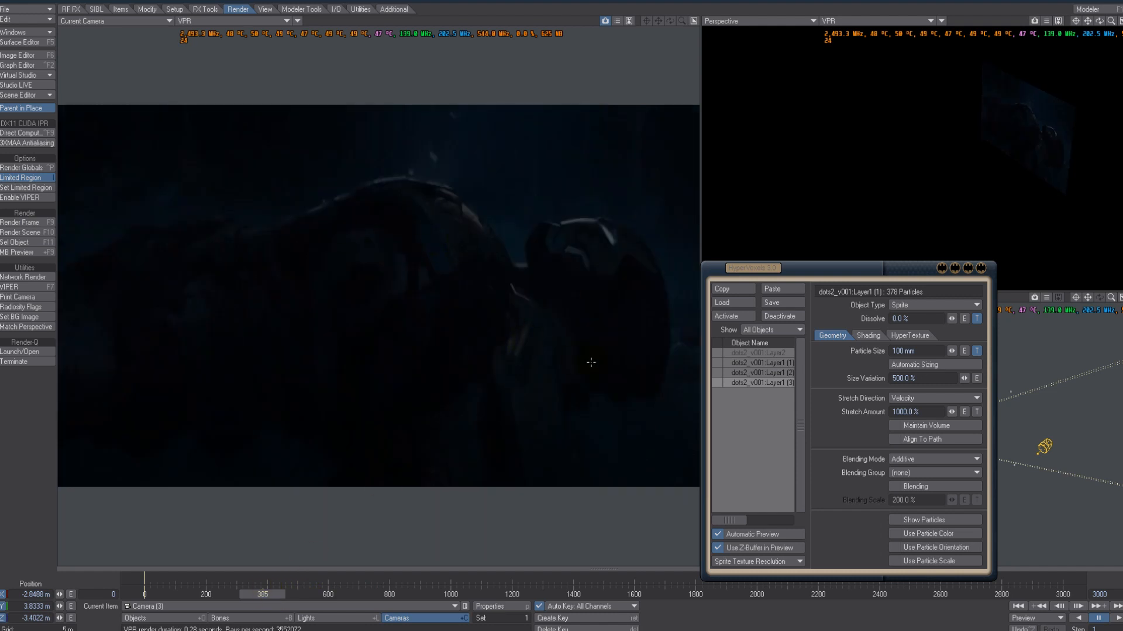
Step: Activate the HyperVoxels sprites on dots2_v001:Layer1 (3) and inspect them around the footage plane in the perspective view
left_click(718, 382)
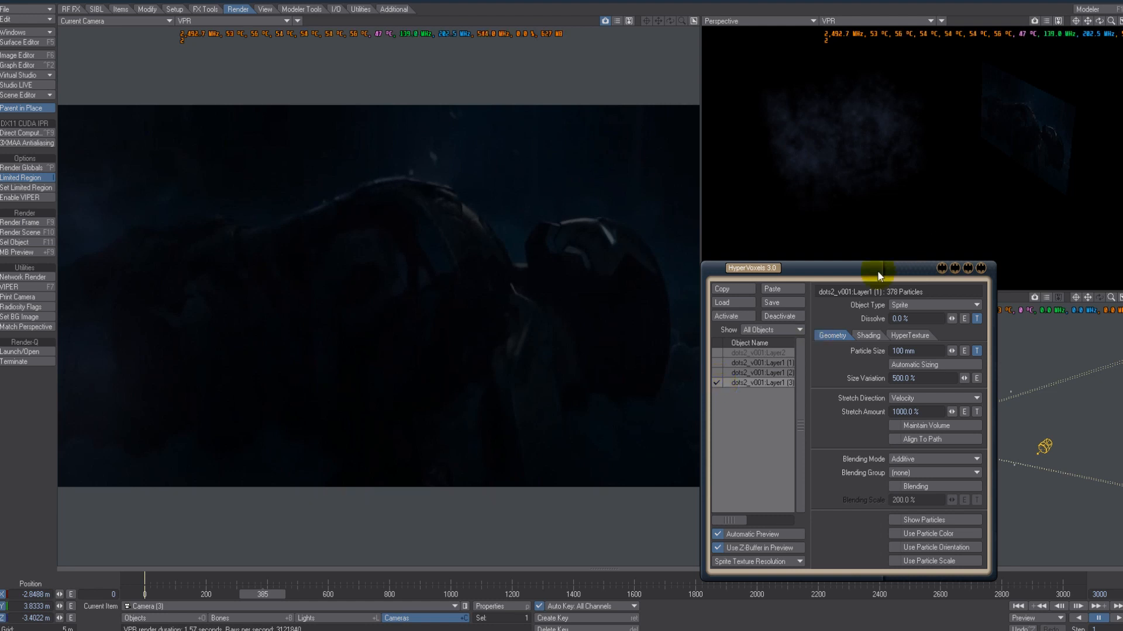
left_click_drag(869, 291, 853, 291)
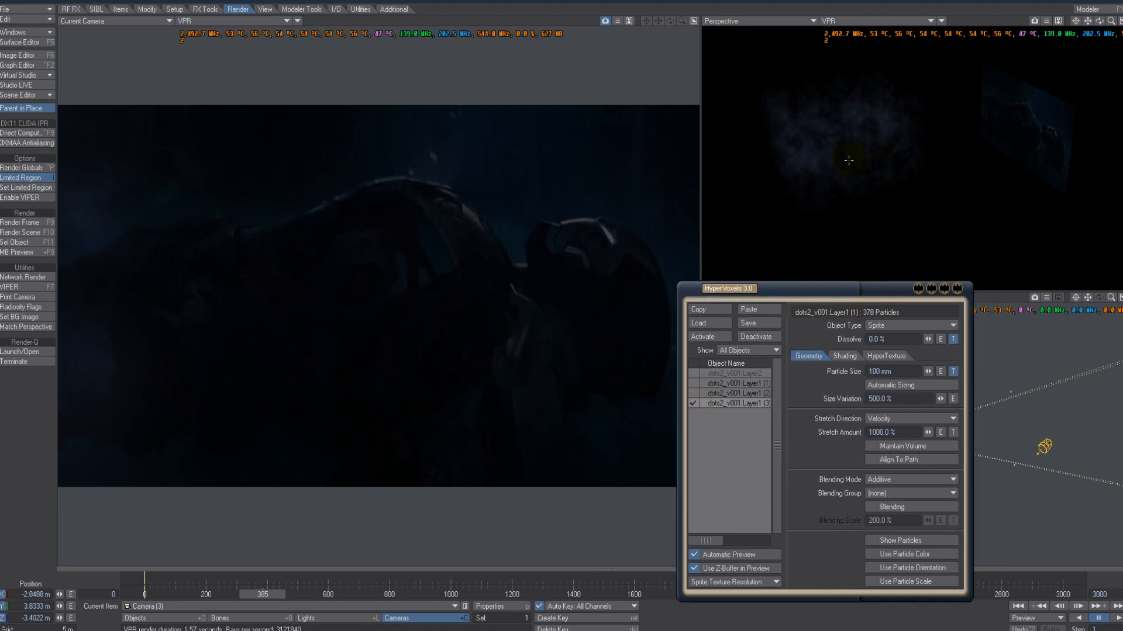
left_click(564, 300)
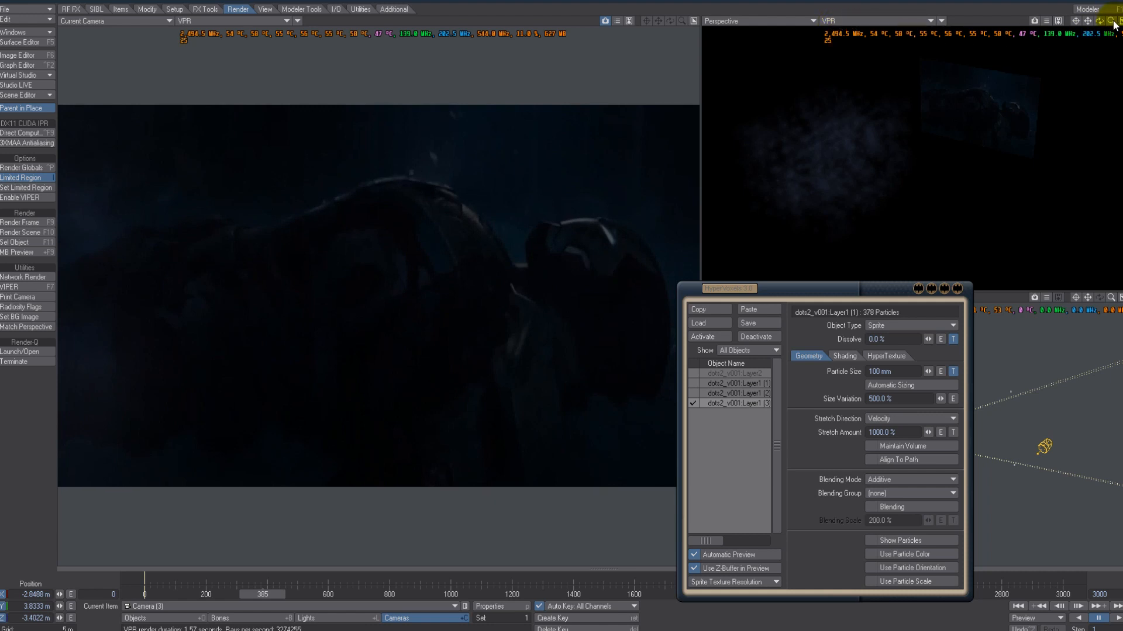
Step: Activate the HyperVoxels on dots2_v001:Layer1 (2) and compare its geometry settings with those of Layer1 (3)
left_click(693, 403)
left_click(693, 392)
left_click_drag(1099, 21, 1056, 23)
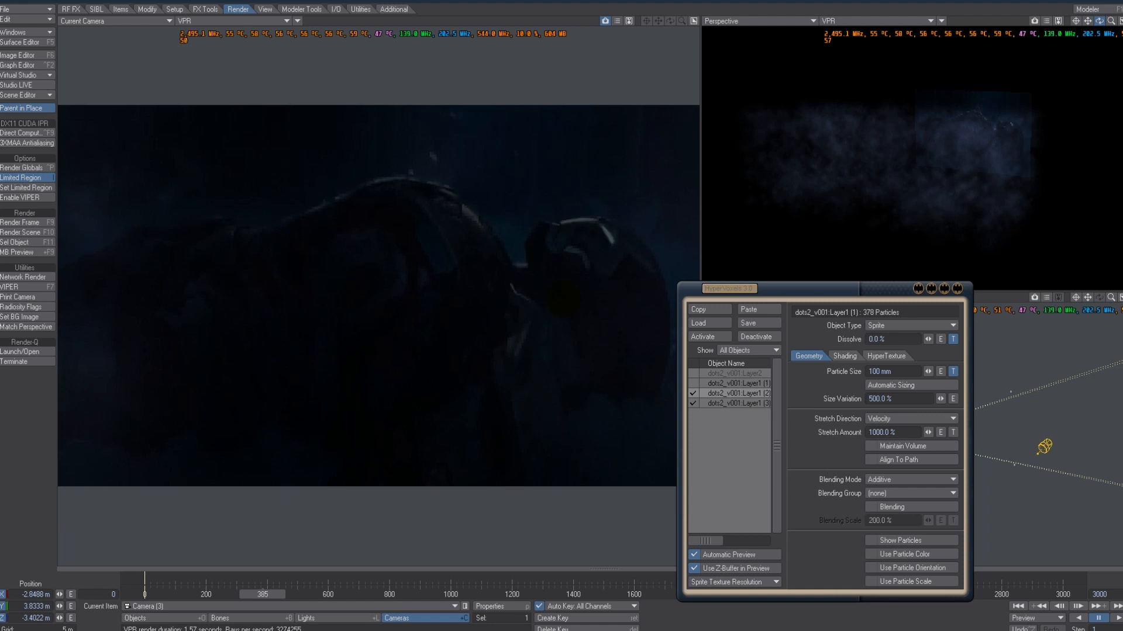
left_click(714, 402)
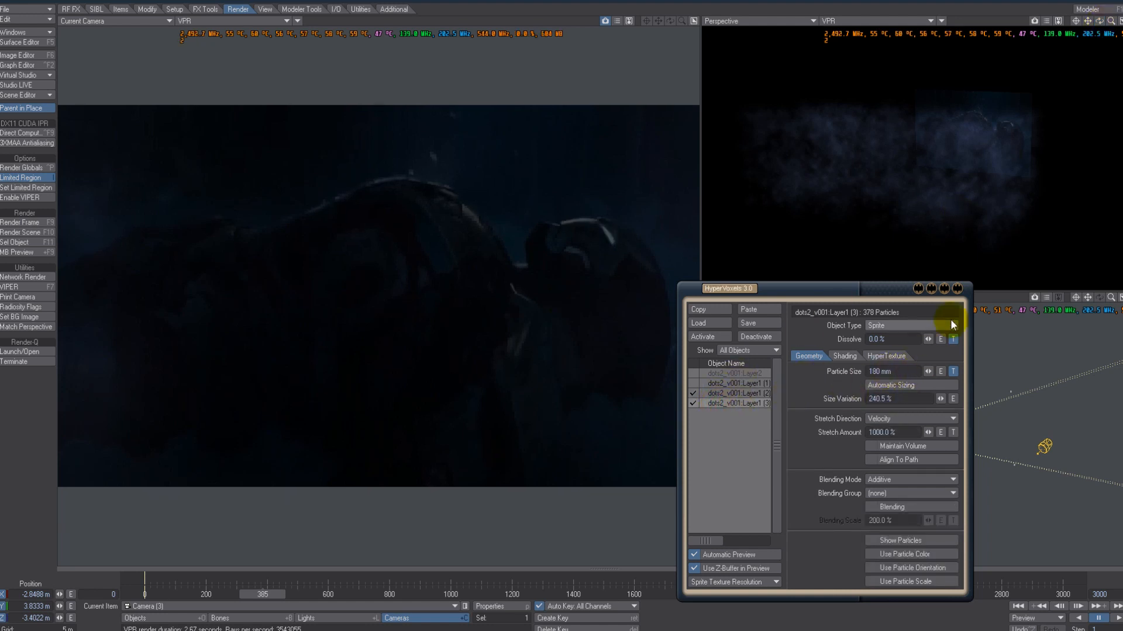
left_click(720, 395)
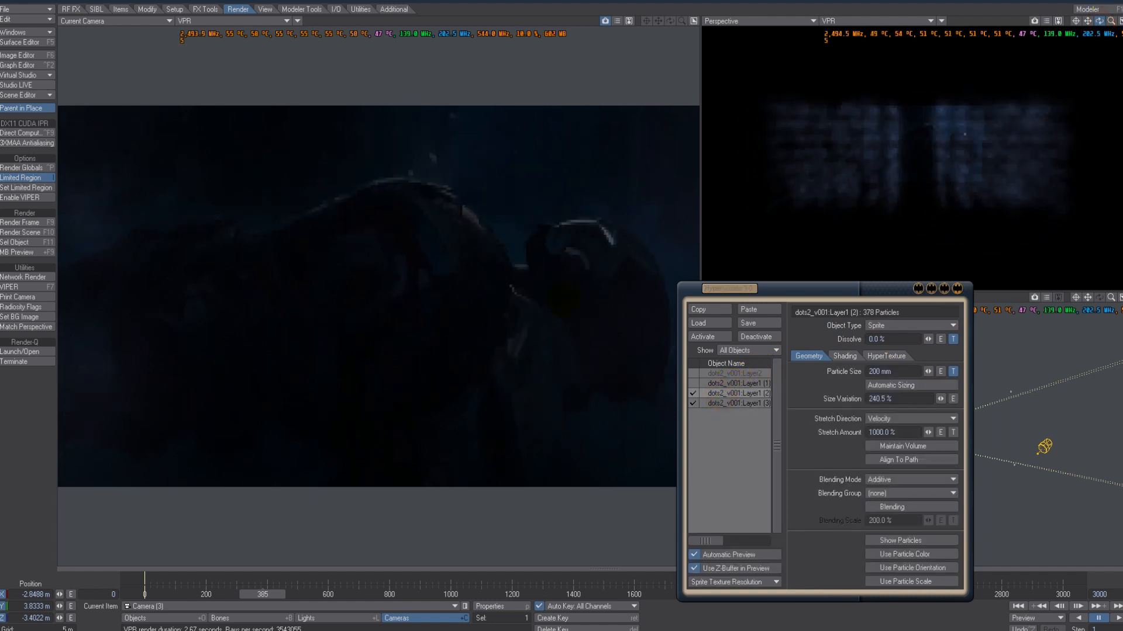
left_click(690, 395)
left_click(691, 396)
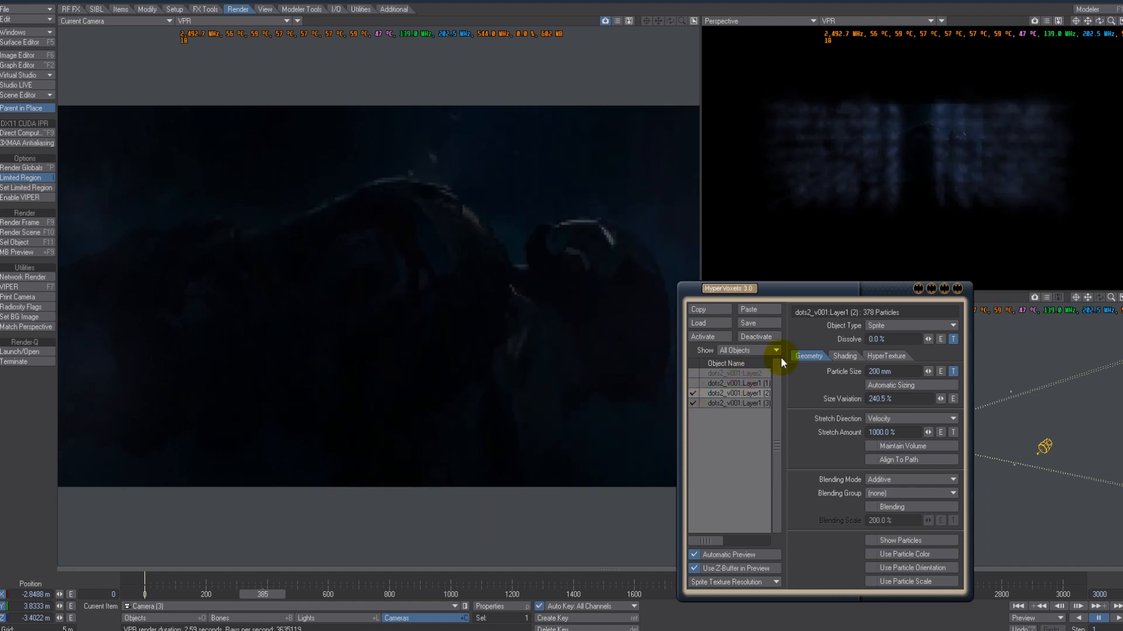
Step: Activate the HyperVoxels on dots2_v001:Layer1 (1), show its settings and inspect the combined fog in the perspective view
left_click(694, 384)
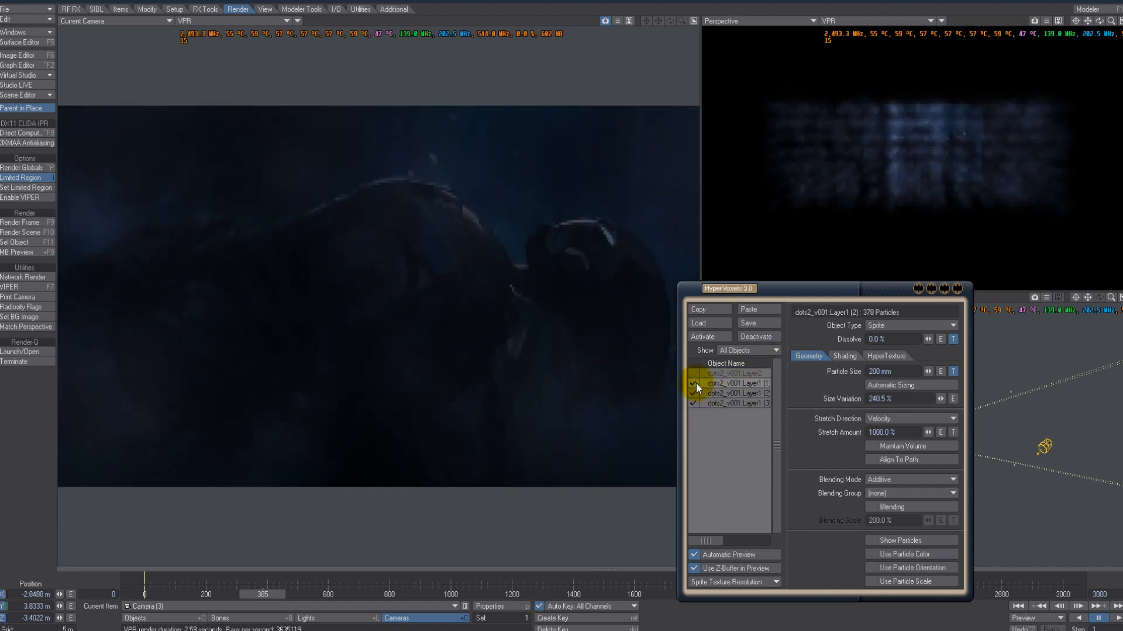
left_click(714, 386)
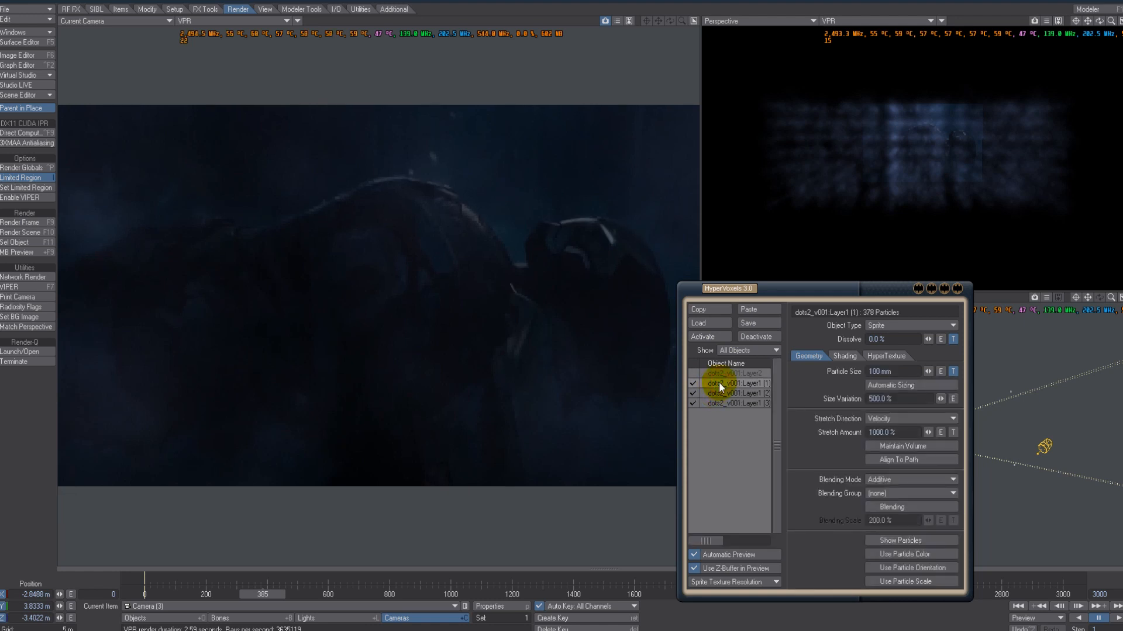
left_click(563, 297)
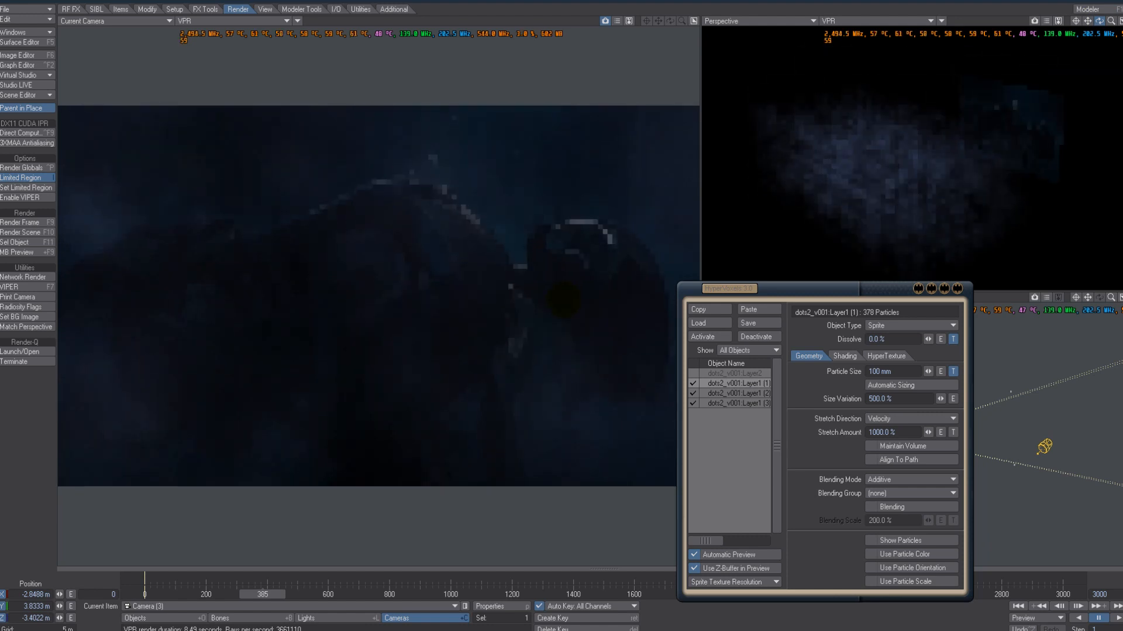
Step: Compare the particle size and size variation of the three active Layer1 objects, and close the HyperVoxels window
left_click(743, 403)
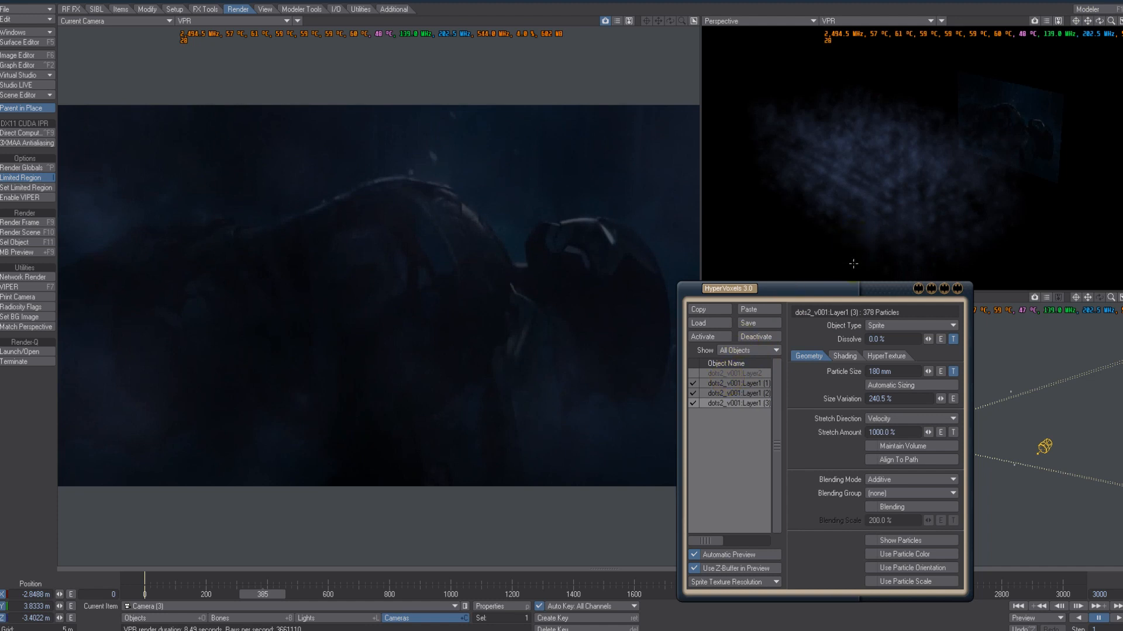
left_click(723, 384)
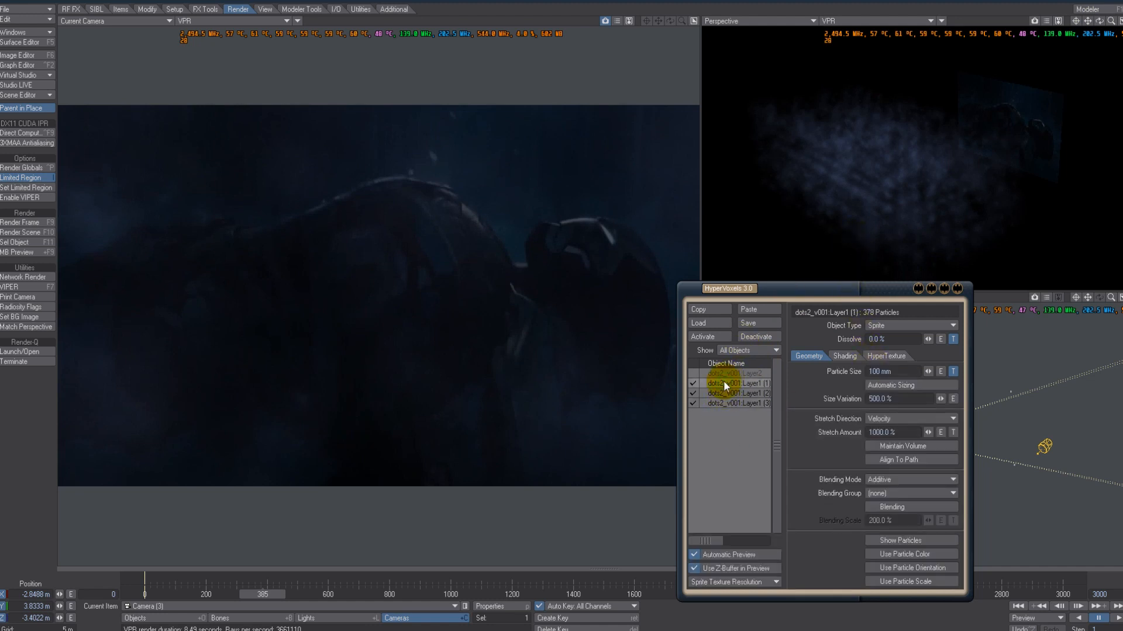
left_click(718, 399)
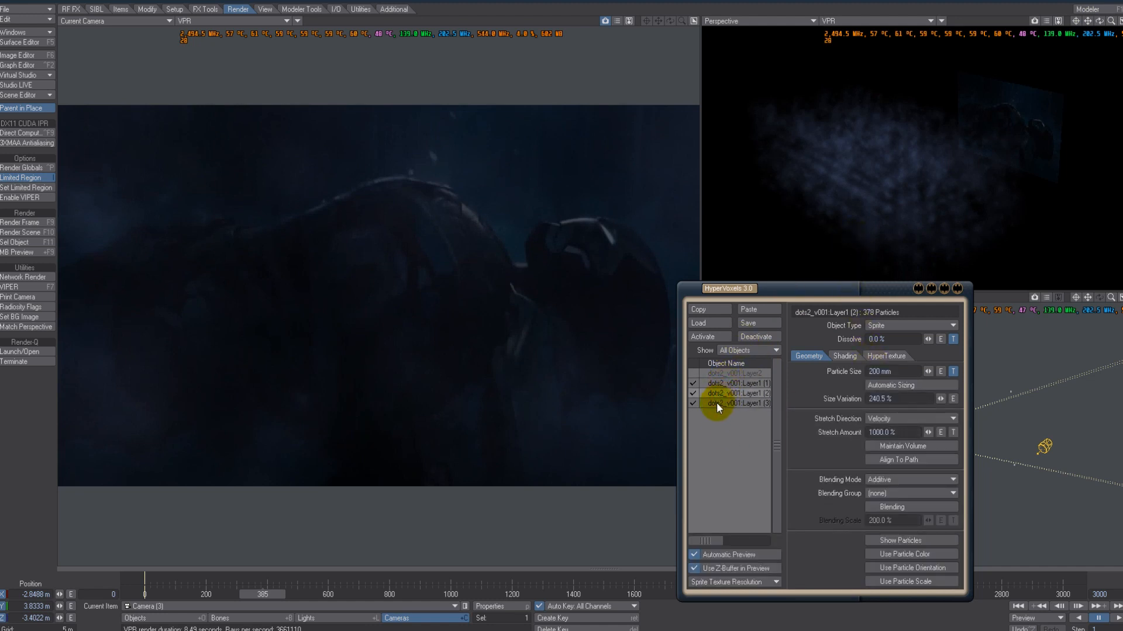
left_click(957, 289)
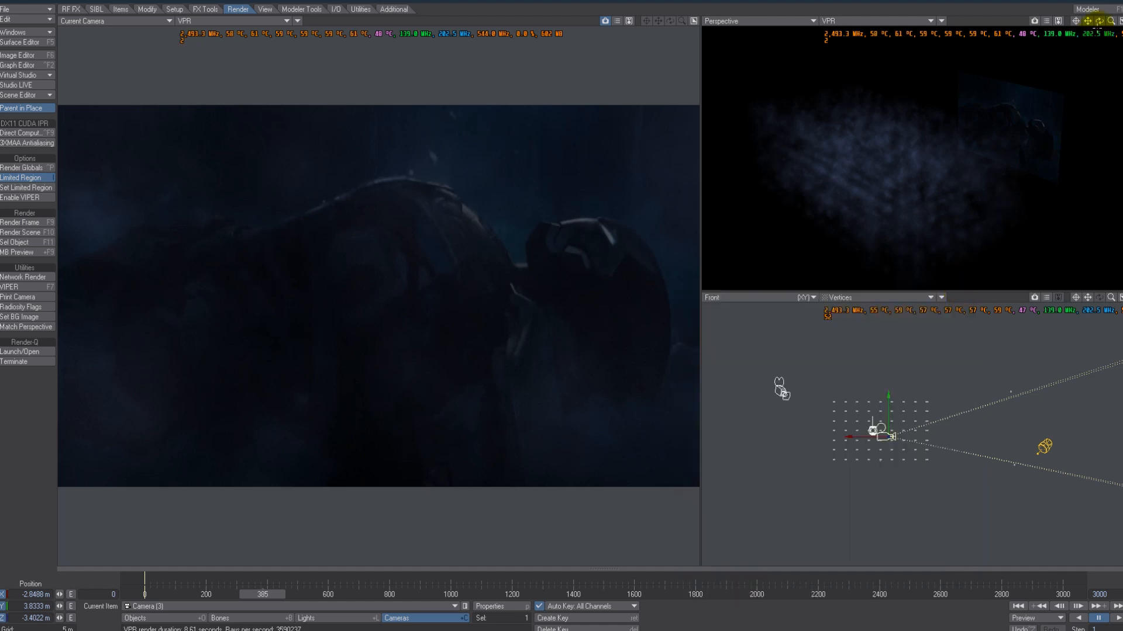
Step: Check the fog over the footage at an early frame and at frame 271
mouse_move(1101, 23)
left_mouse_down()
mouse_move(561, 301)
mouse_move(657, 226)
mouse_move(564, 299)
mouse_move(564, 248)
mouse_move(559, 291)
left_mouse_up()
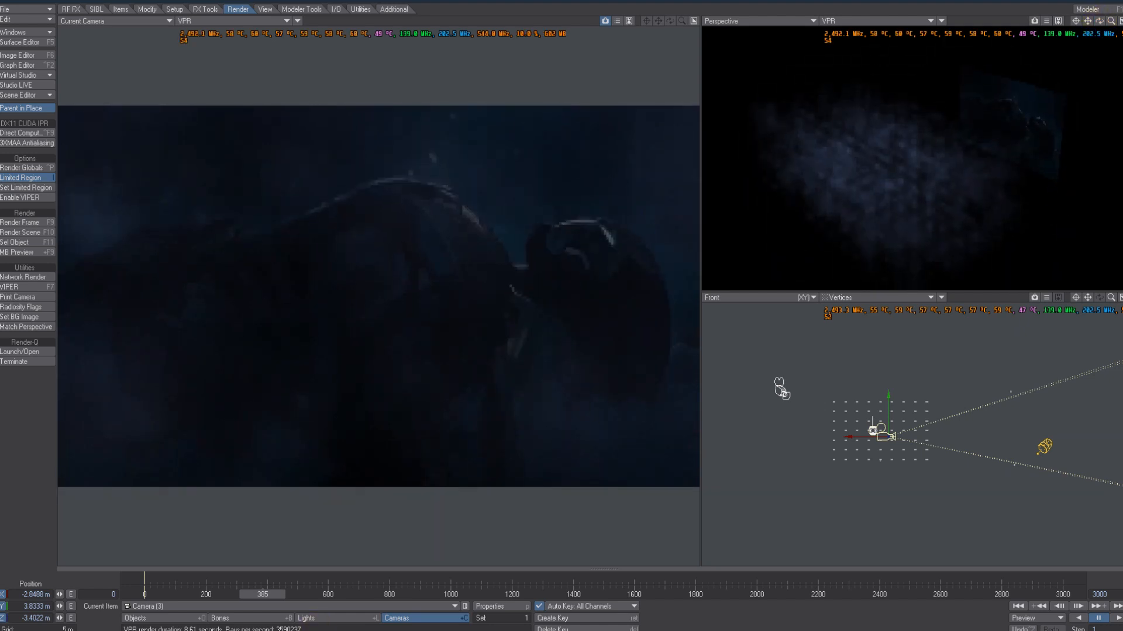
left_click(164, 595)
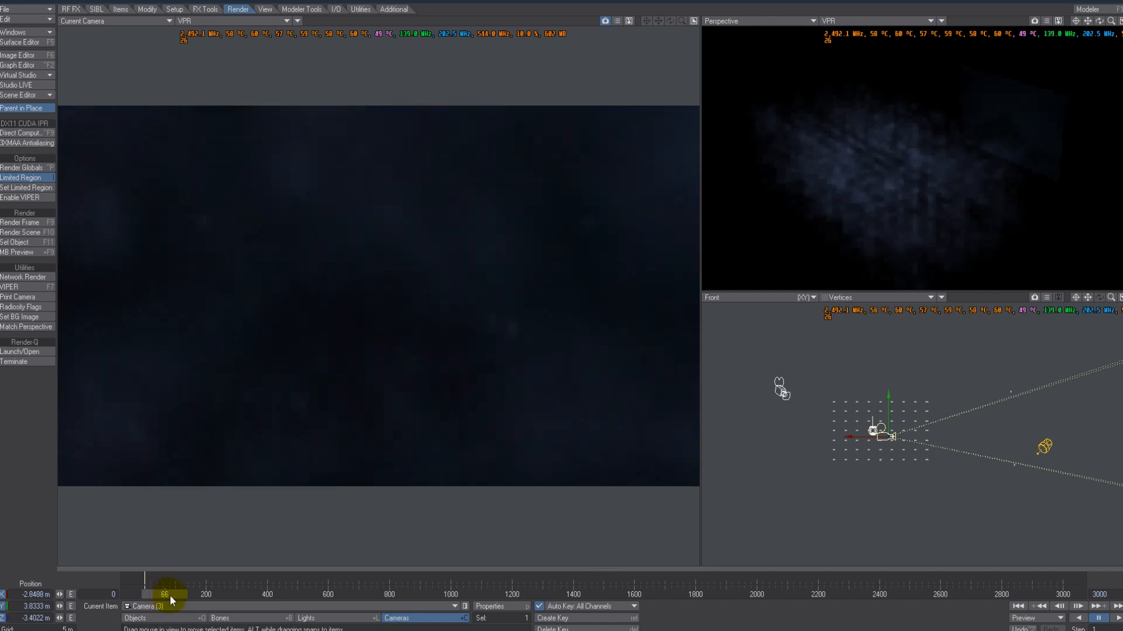
left_click_drag(173, 598, 228, 598)
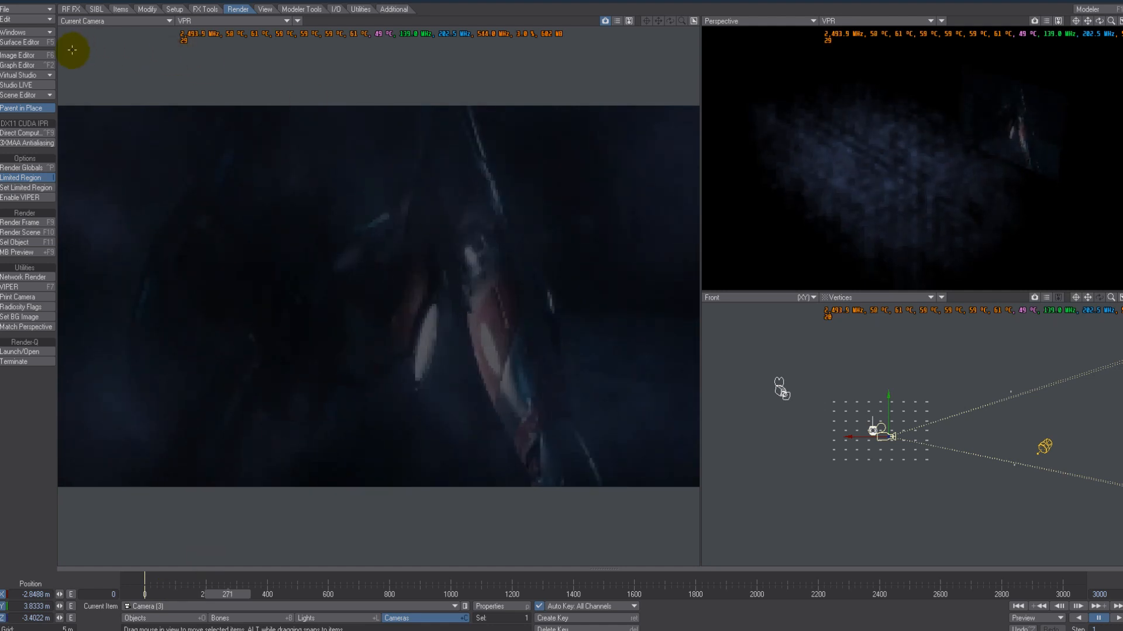
Step: Reopen HyperVoxels, examine the shading and HyperTexture settings of Layer1 (3), including texture position and rotation, and close the window
left_click(41, 32)
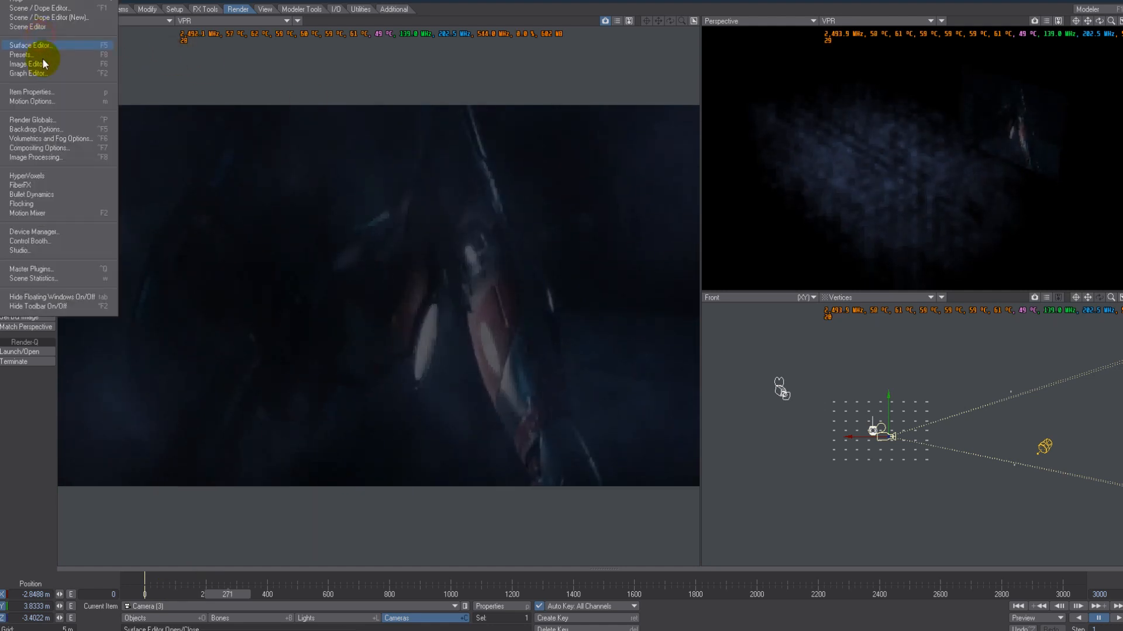
left_click(61, 177)
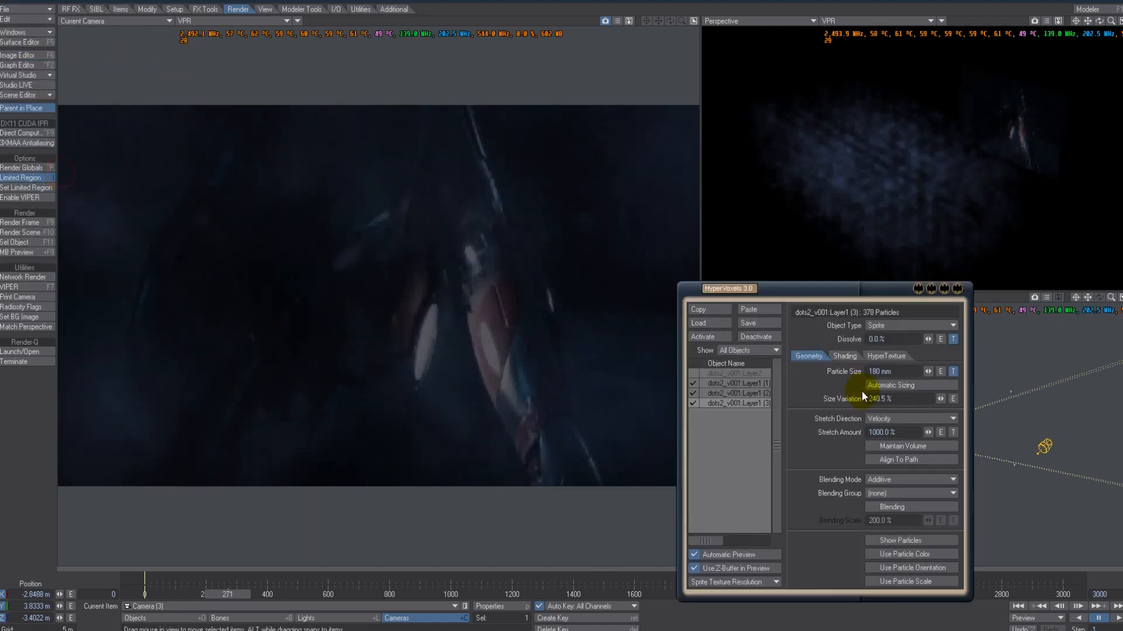
left_click(846, 358)
left_click(884, 362)
left_click_drag(840, 285, 832, 173)
left_click(828, 399)
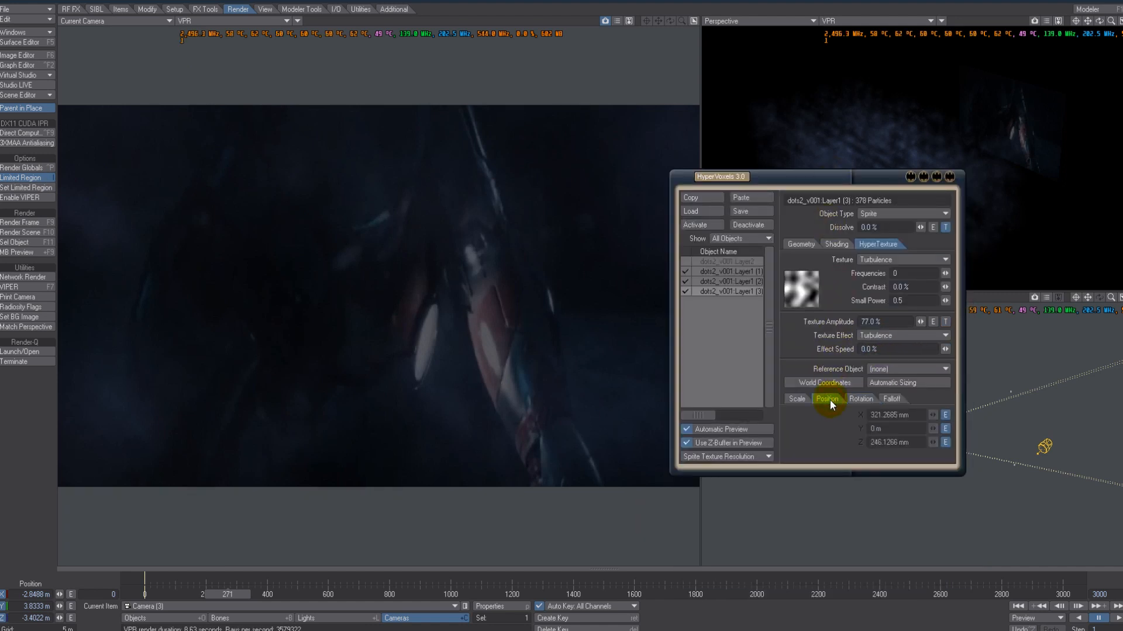
left_click(853, 398)
left_click(833, 401)
left_click(950, 175)
Step: Scrub the timeline through the footage with the fog and stop at frame 1137
left_click_drag(267, 597, 315, 595)
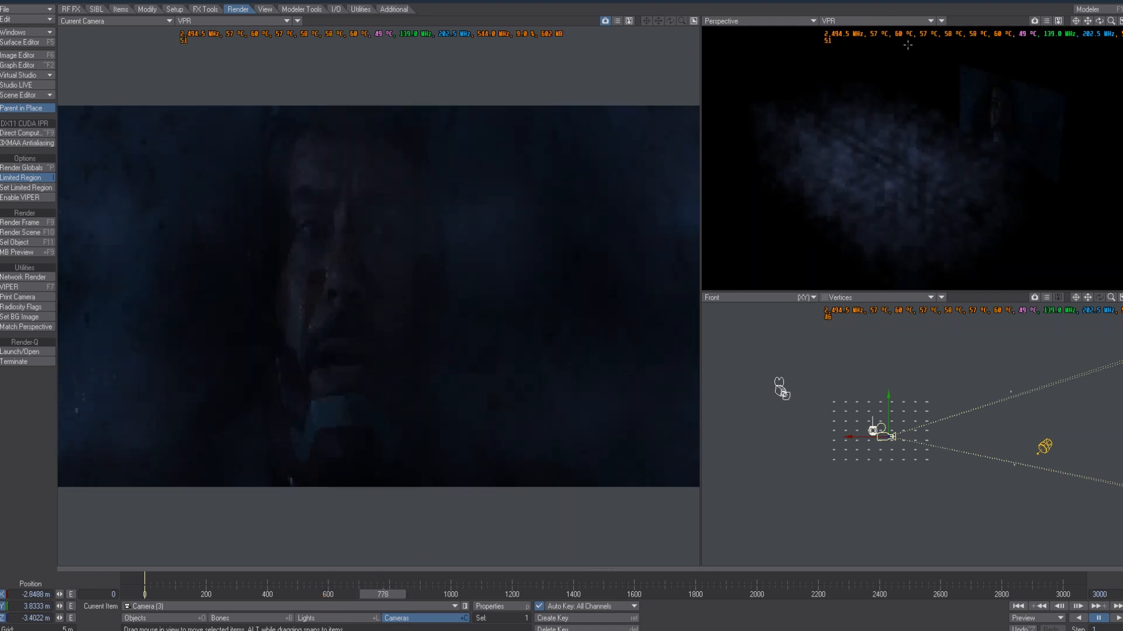
left_click(441, 596)
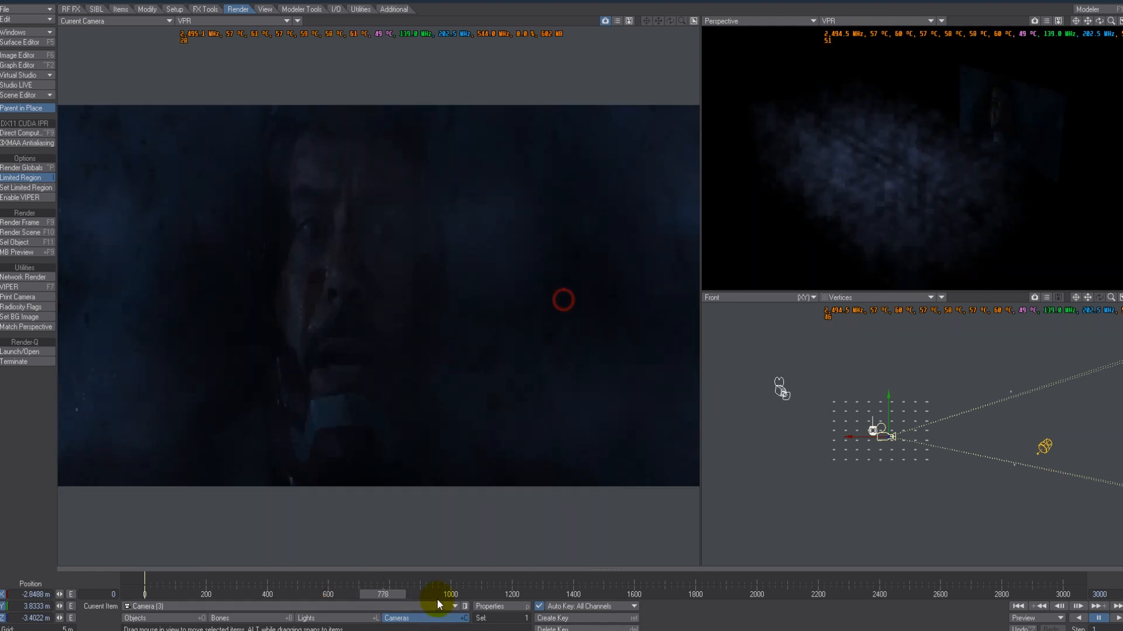
left_click(495, 596)
left_click(548, 595)
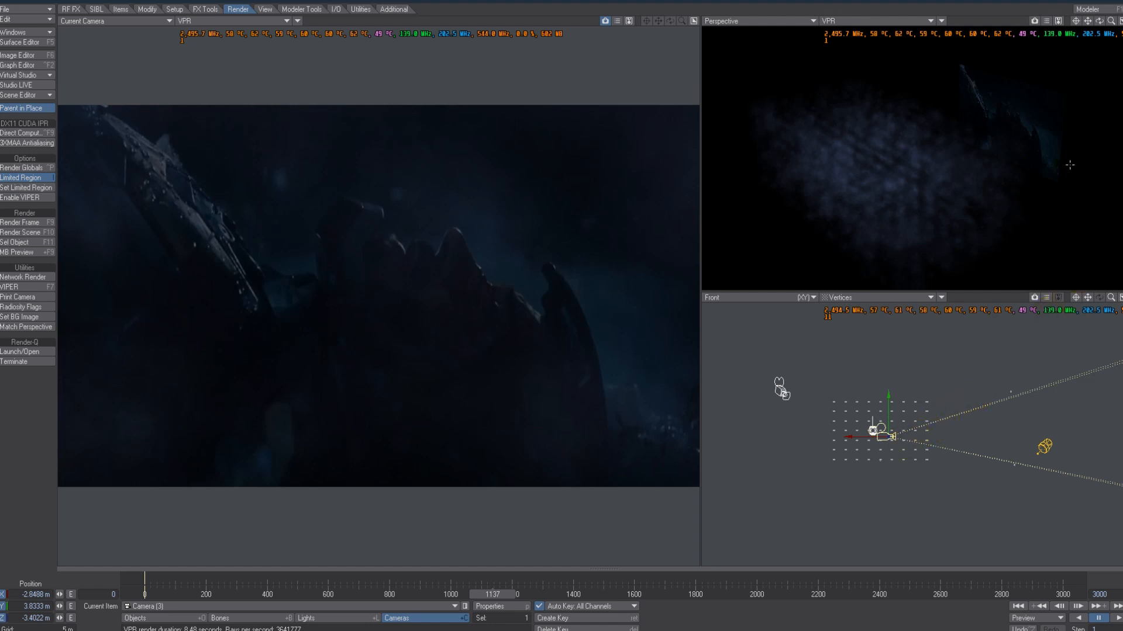
Step: Slide the camera along the X axis at frame 1137 to about -703 mm
left_click(564, 301)
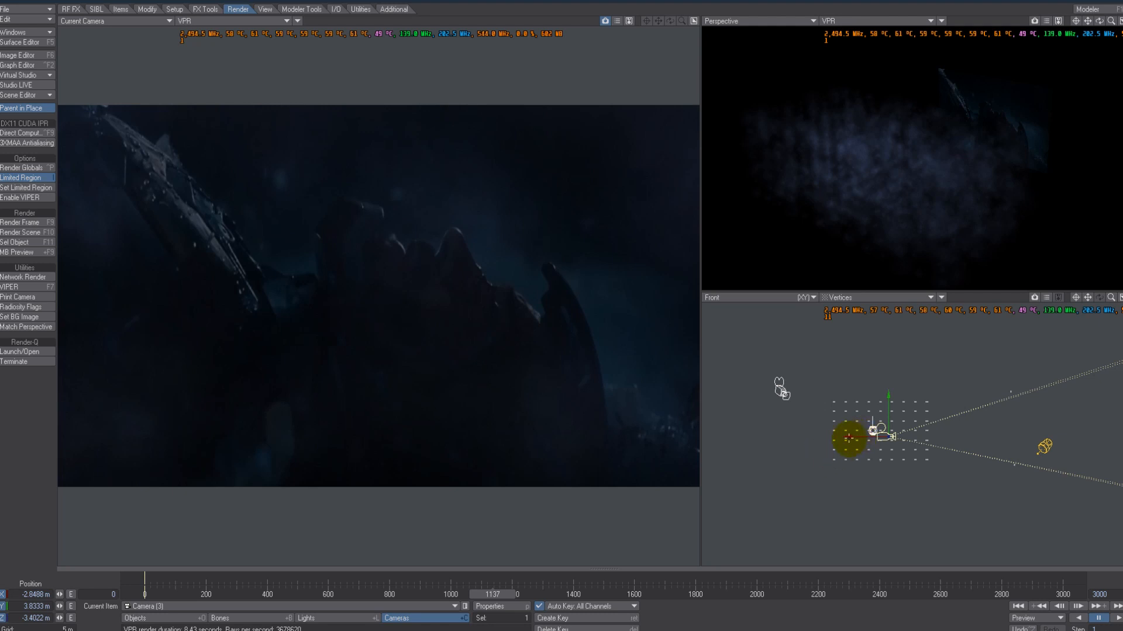
left_click_drag(848, 437, 780, 437)
mouse_move(570, 302)
left_mouse_down()
mouse_move(546, 296)
mouse_move(558, 299)
left_mouse_up()
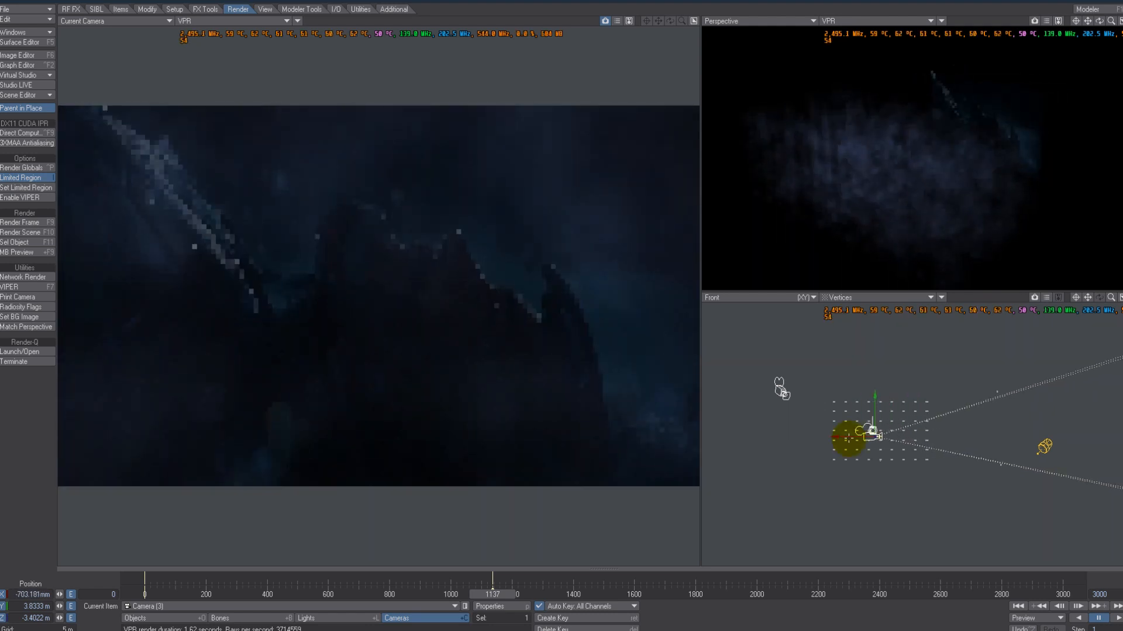
Step: Open the HyperVoxels window, place it above the rendered image in the camera view and collapse it
left_click(37, 34)
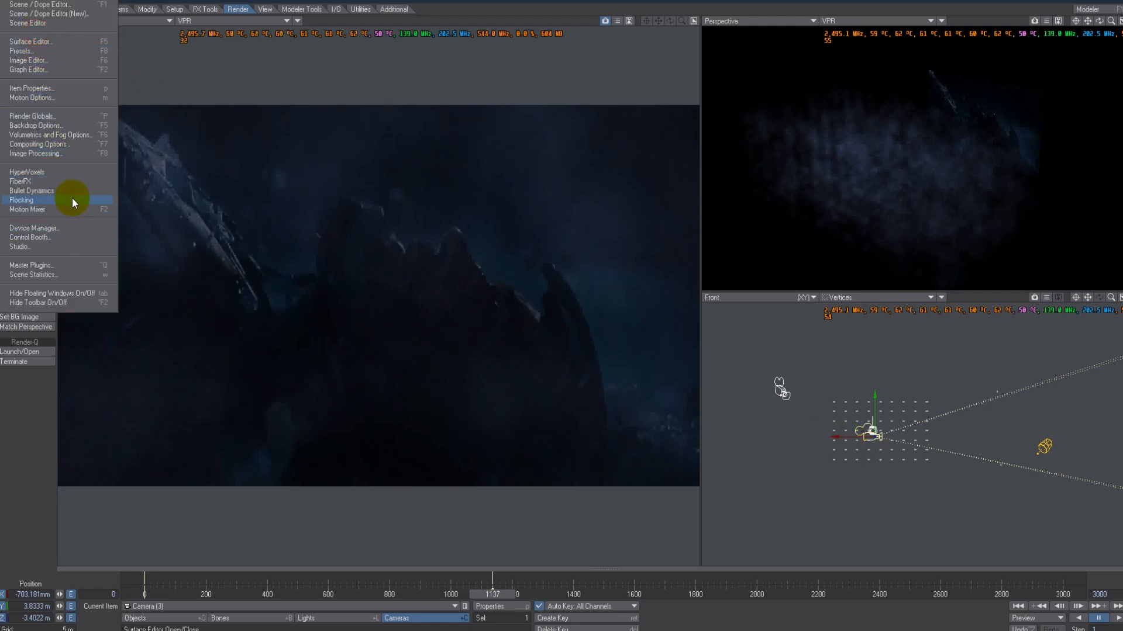
left_click(72, 175)
left_click_drag(789, 182, 493, 85)
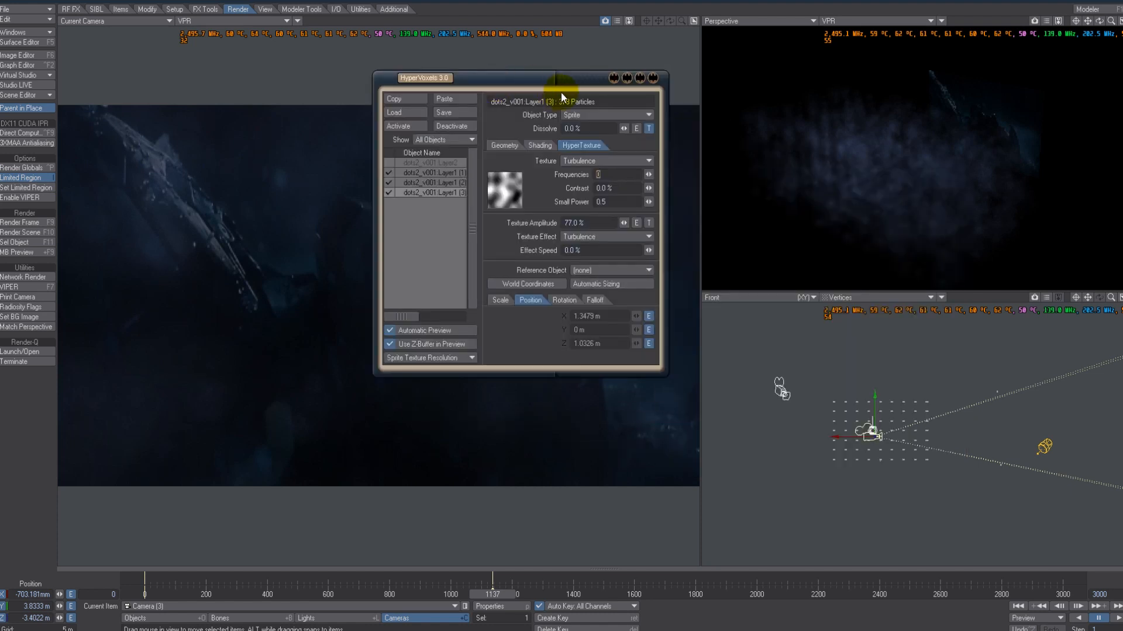
left_click_drag(580, 86, 586, 61)
left_click(625, 57)
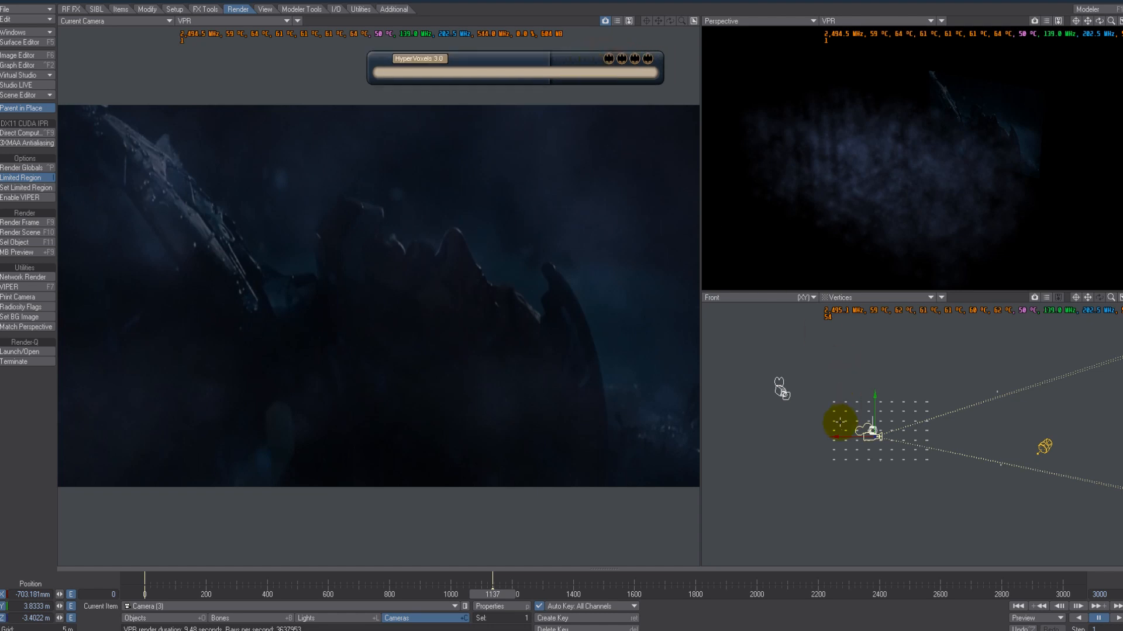
Step: Slide the camera along the X axis at frame 1137 to about -3.5 m
left_click_drag(839, 433, 563, 298)
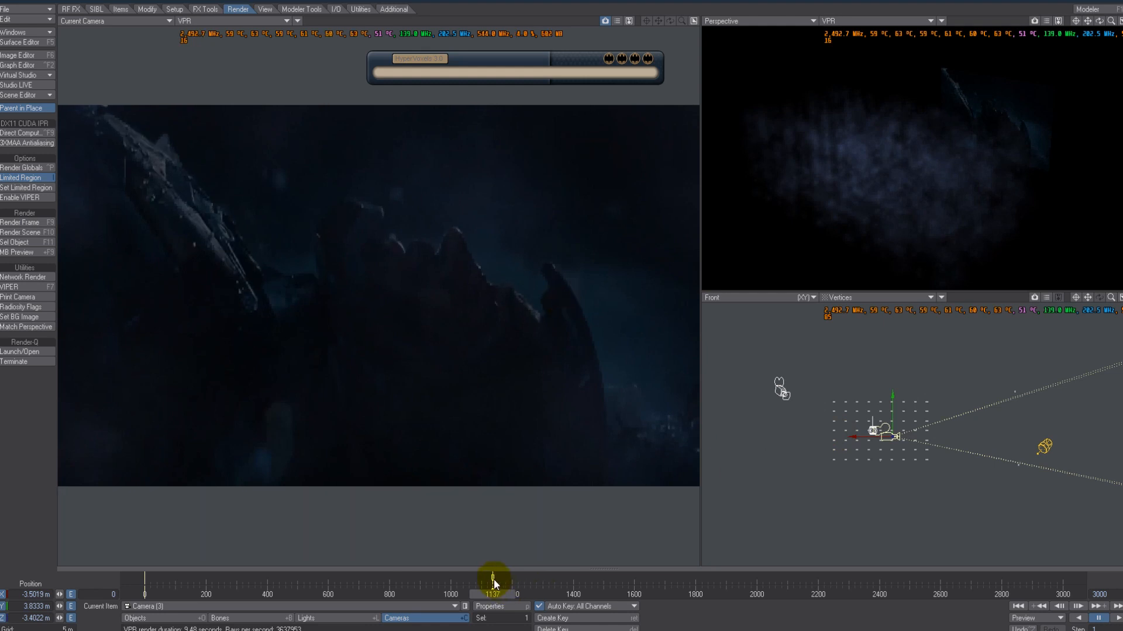
Step: Scrub past frame 1137 through the remaining footage to check the fog, stopping at frame 1746
left_click_drag(492, 594, 534, 596)
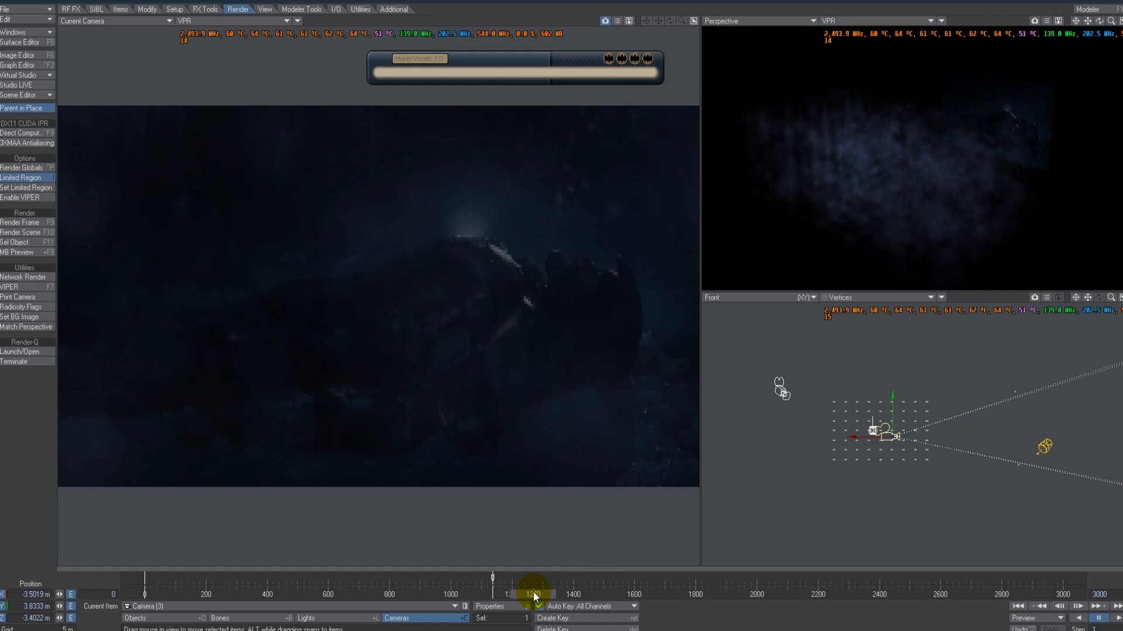
left_click_drag(534, 595, 646, 594)
left_click(647, 593)
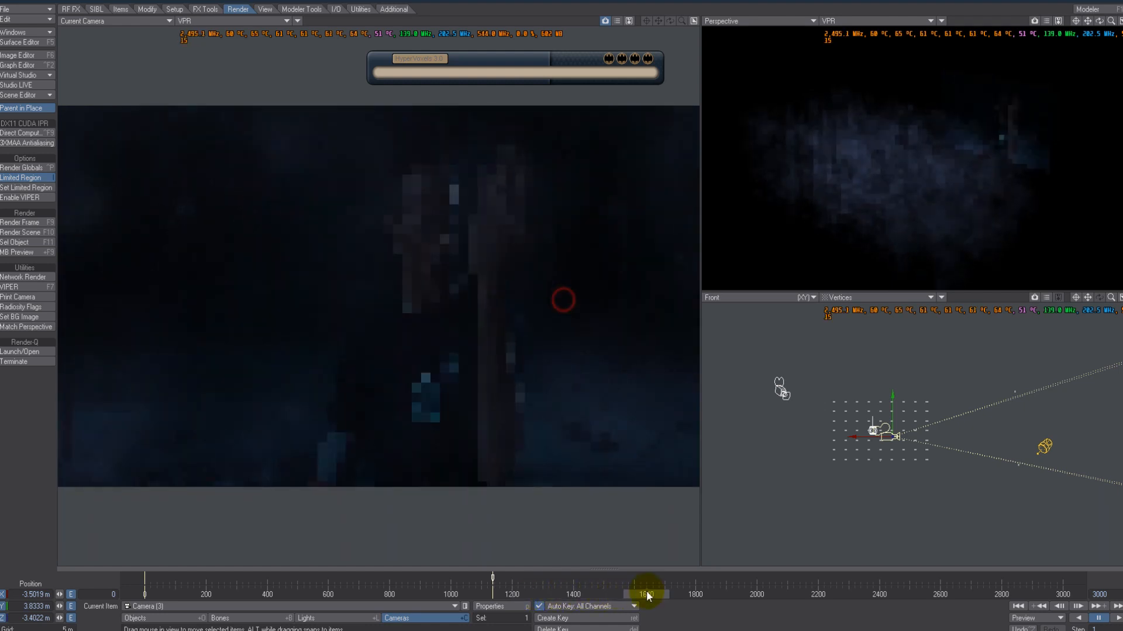
left_click(671, 593)
left_click(680, 593)
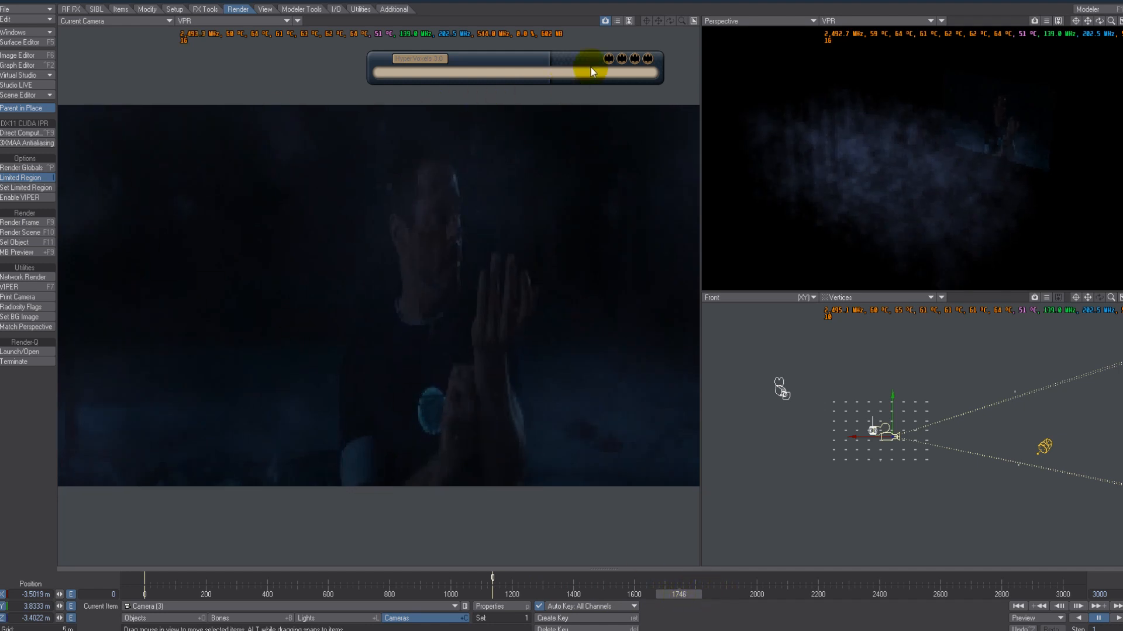
Step: Expand the HyperVoxels window, move it off the rendered image and deactivate dots2_v001:Layer1 (1), (2) and (3)
left_click(576, 60)
left_click_drag(872, 220, 887, 276)
left_click(743, 369)
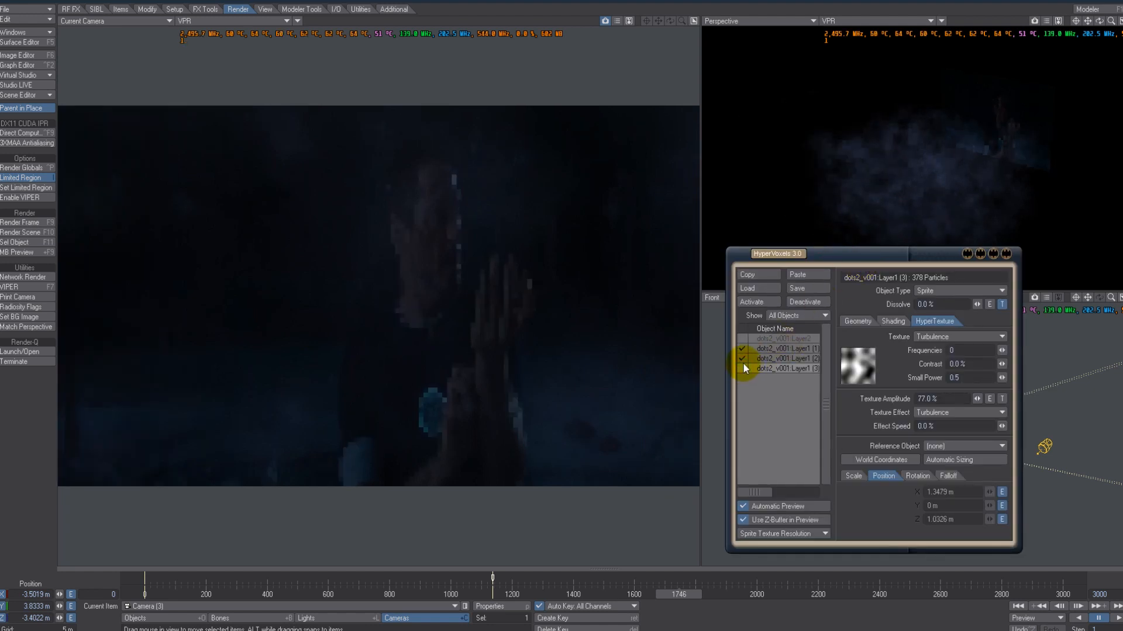
left_click(742, 361)
left_click(743, 352)
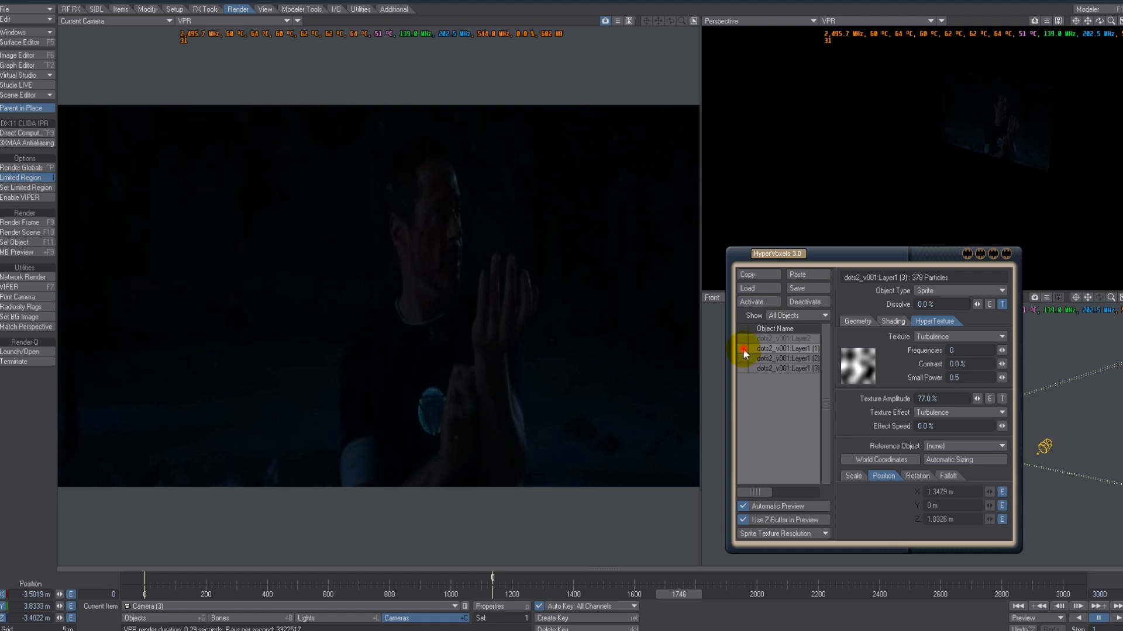
Step: Reactivate the three dots2_v001:Layer1 fog objects one by one, and deactivate them all again to compare the image with and without fog
left_click(743, 349)
left_click(742, 358)
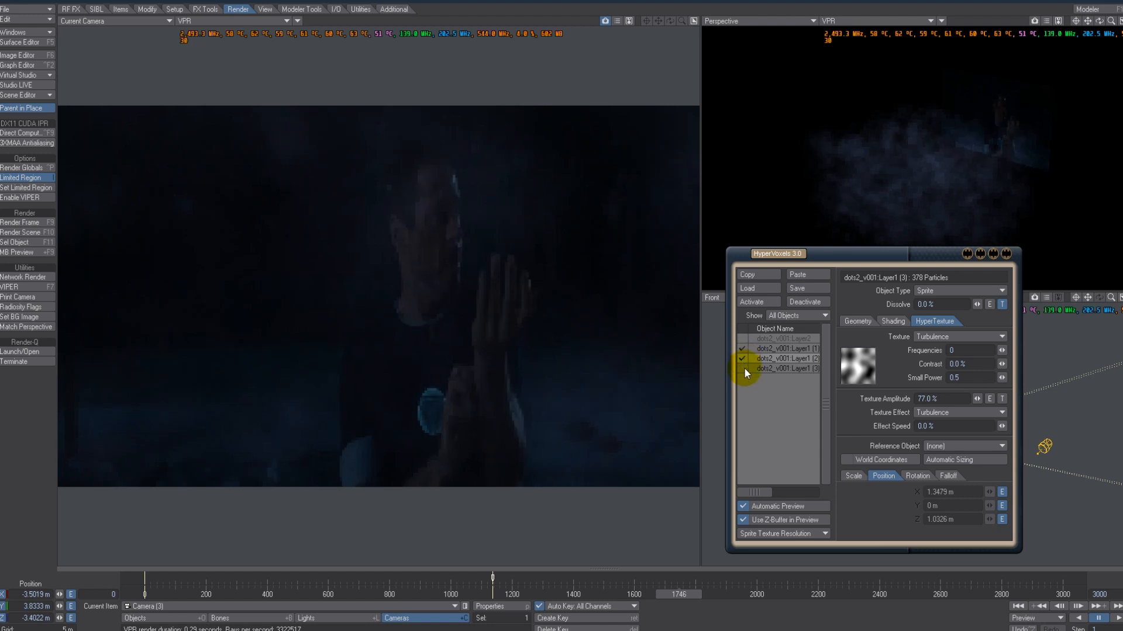
left_click(744, 370)
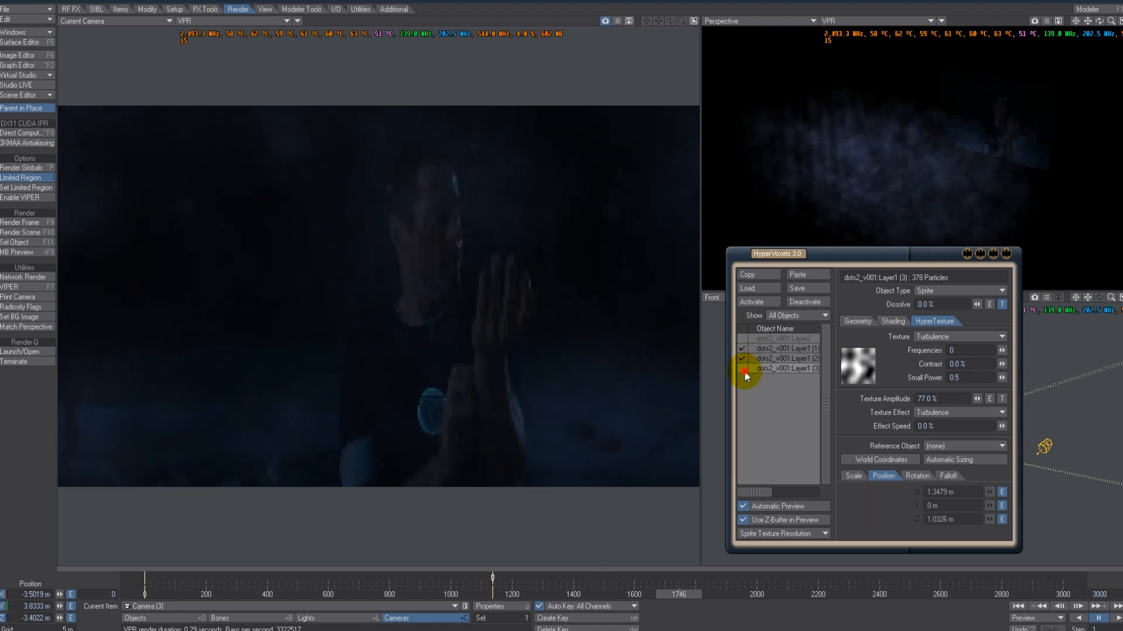
left_click(743, 370)
left_click(742, 359)
left_click(743, 349)
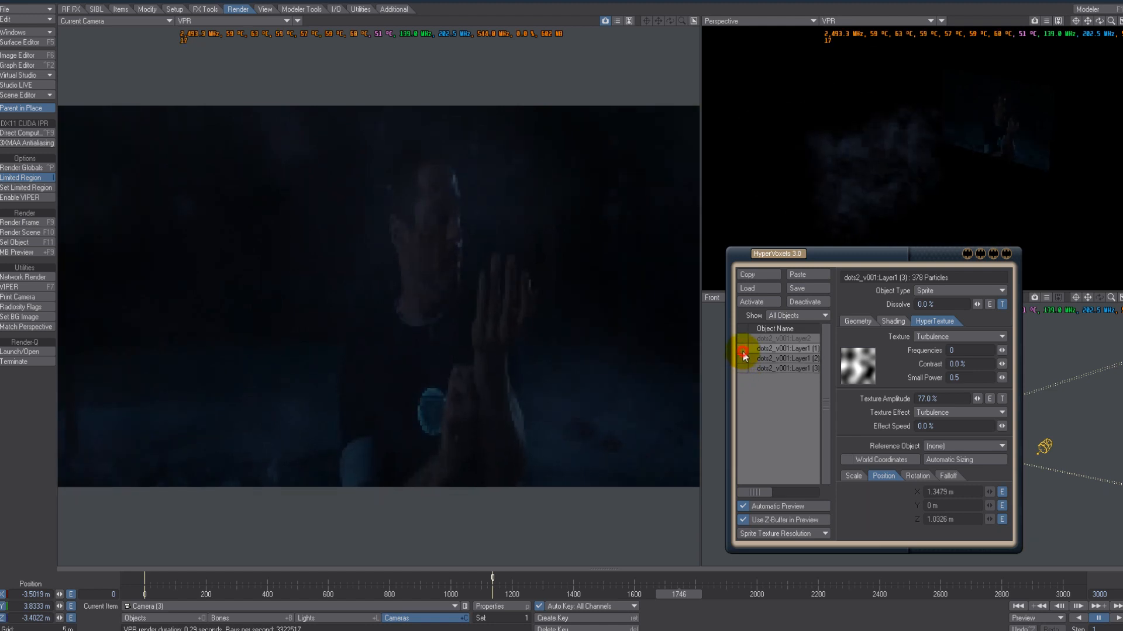
Step: Go to frame 2171 and activate the fog objects dots2_v001:Layer1 (1), (2) and (3)
left_click_drag(771, 581, 808, 590)
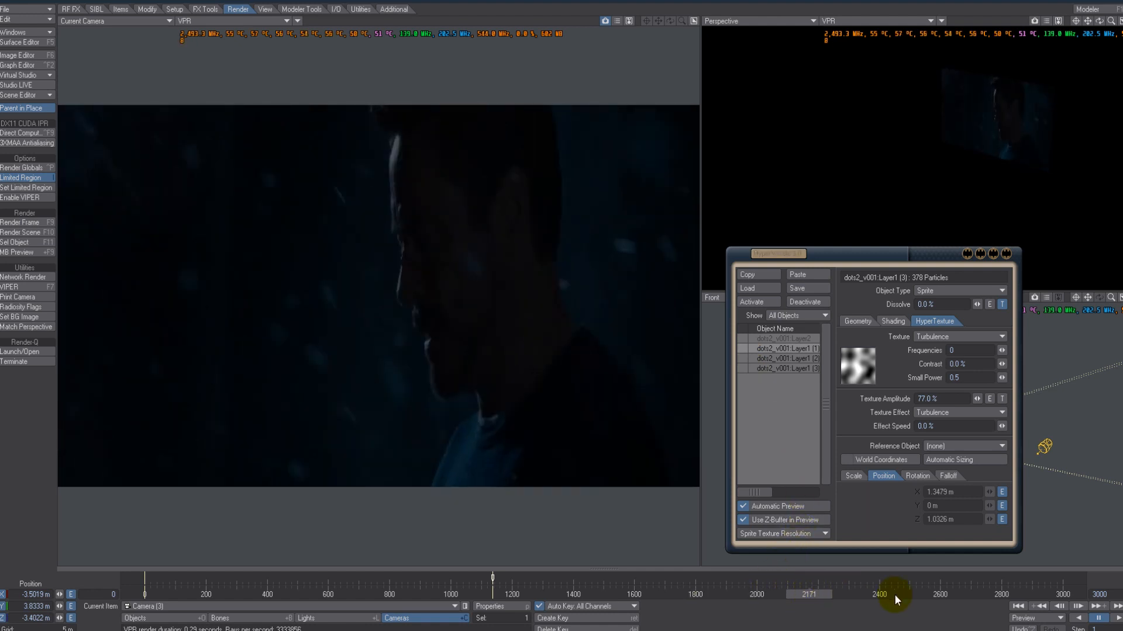
left_click(741, 368)
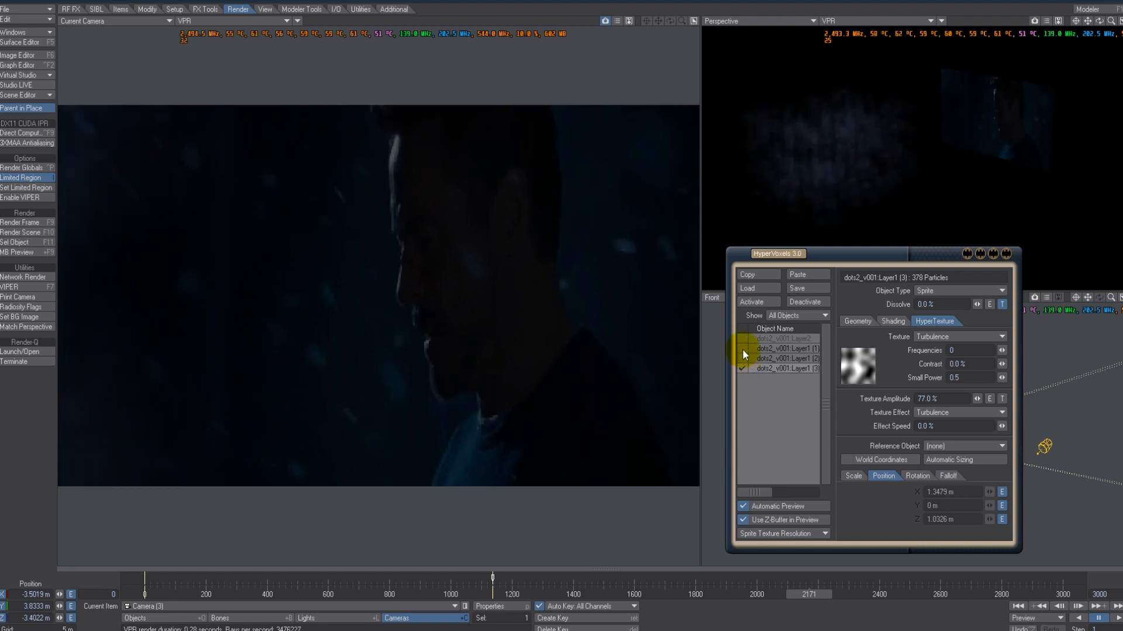
left_click(742, 349)
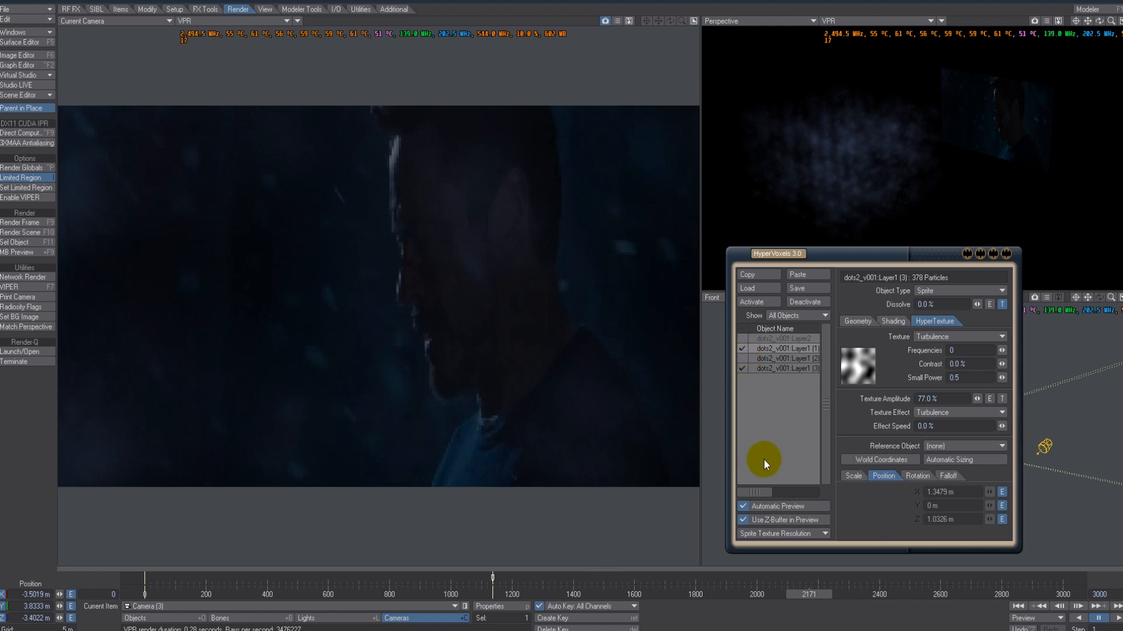
left_click(739, 359)
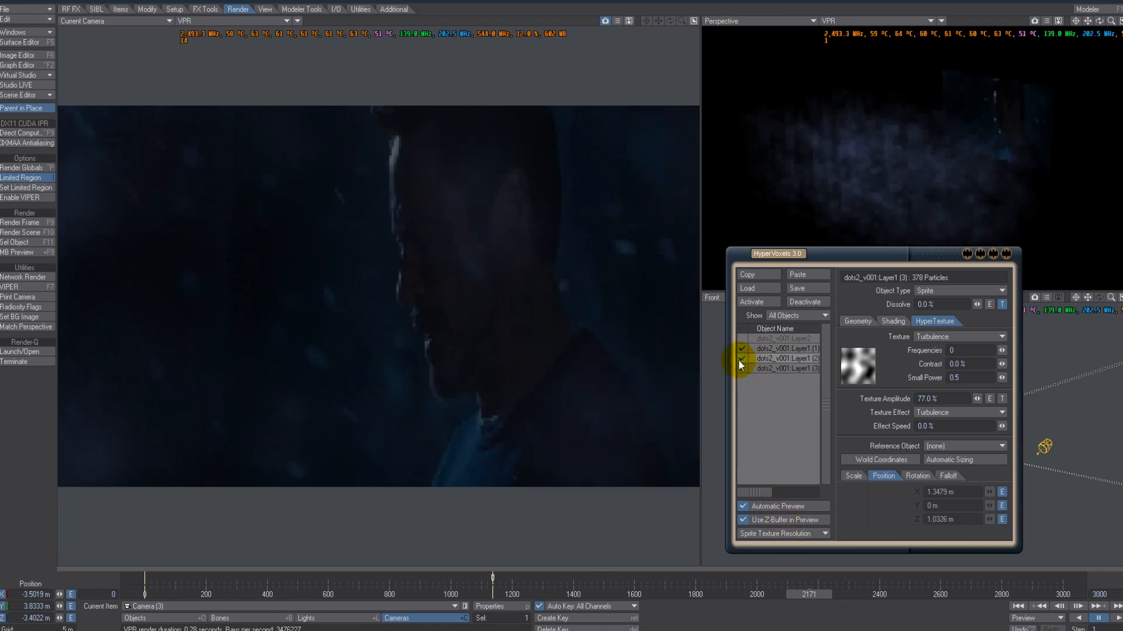
left_click(741, 368)
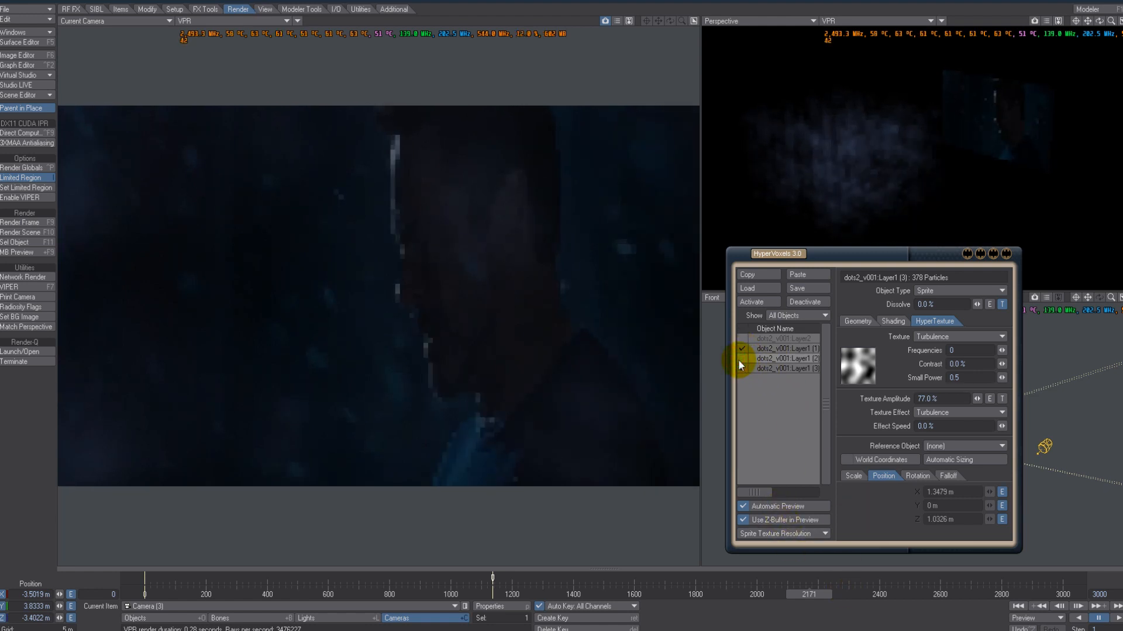
Step: Check the fog over the remaining footage at several frames from 2356 to 2992
left_click(866, 594)
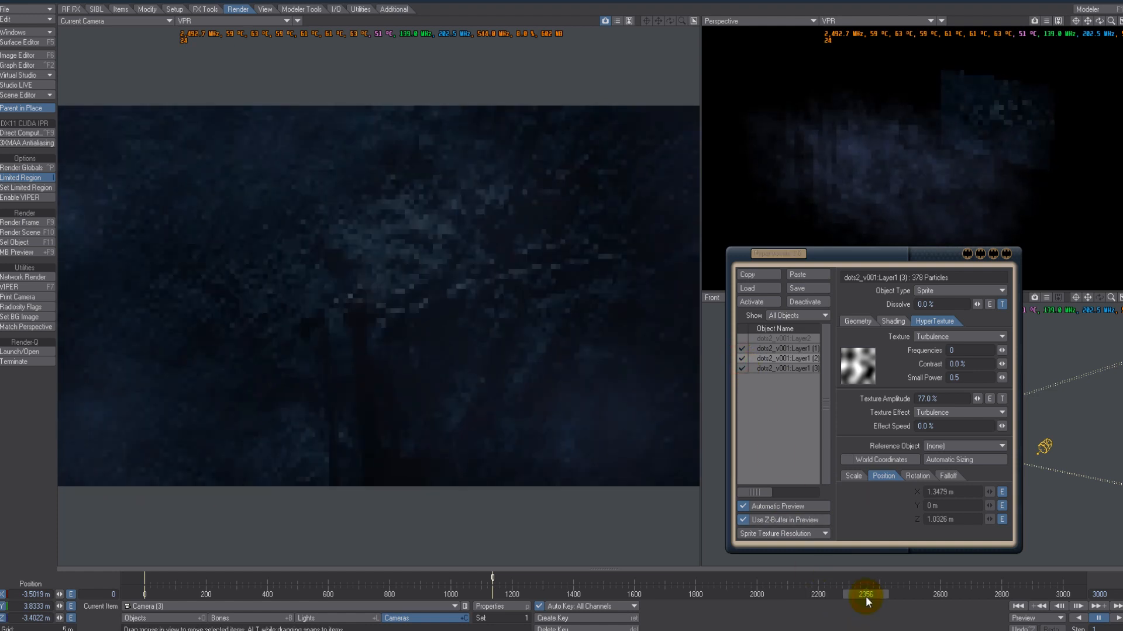
left_click(893, 595)
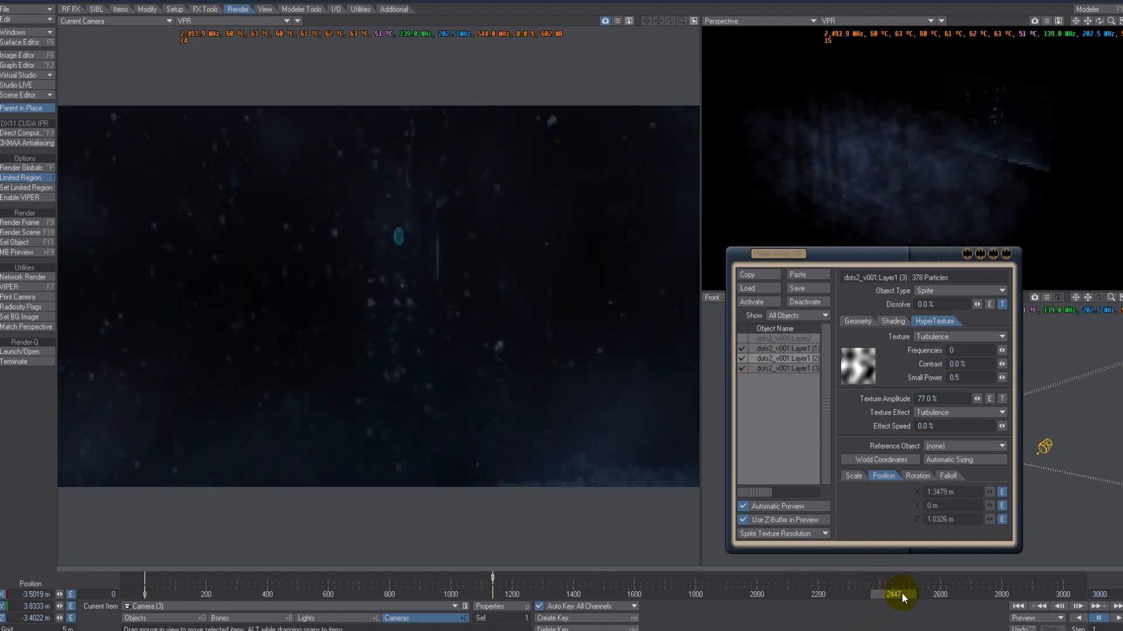
left_click(968, 591)
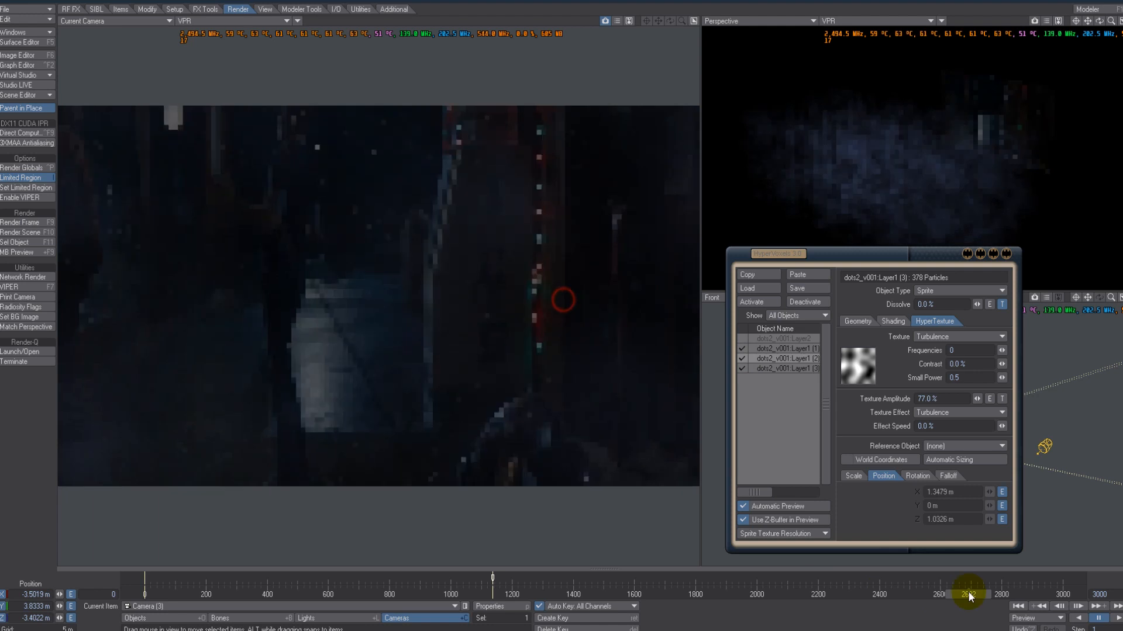
left_click(1023, 594)
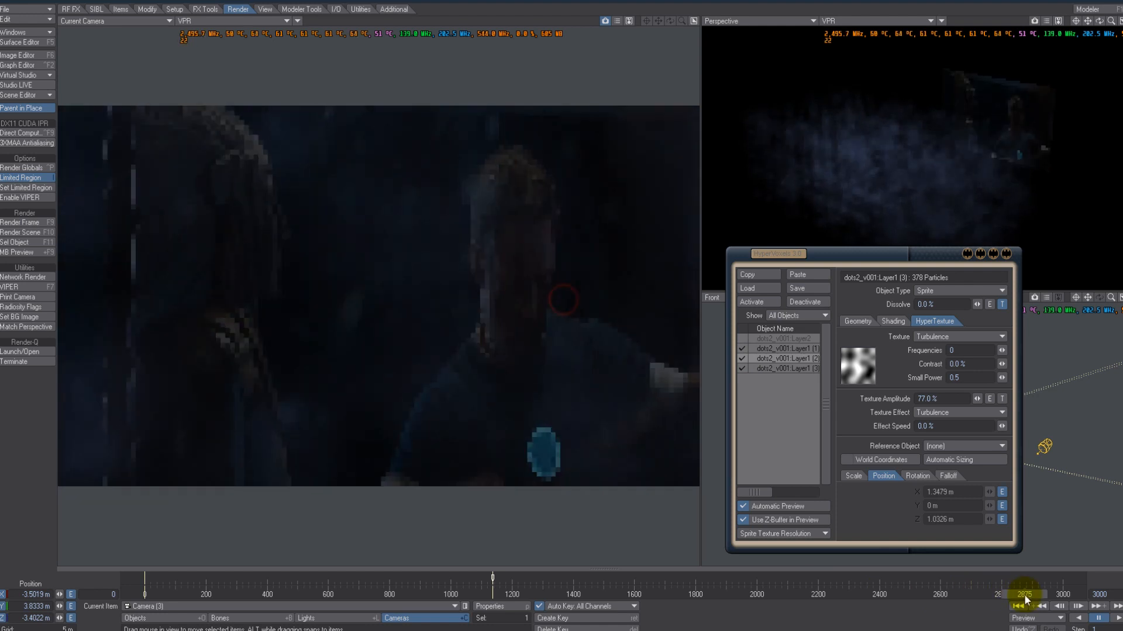
left_click(1061, 595)
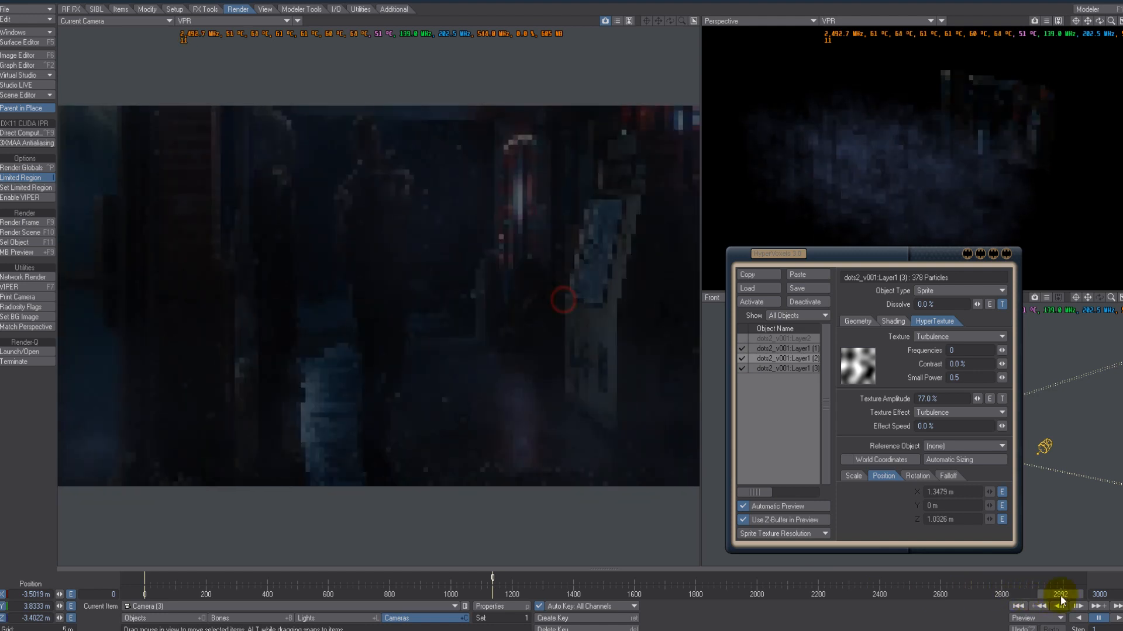
Step: At frame 2992, deactivate dots2_v001:Layer1 (2) and (3) and toggle Layer1 (1) for comparison, leaving only that one active
left_click(740, 368)
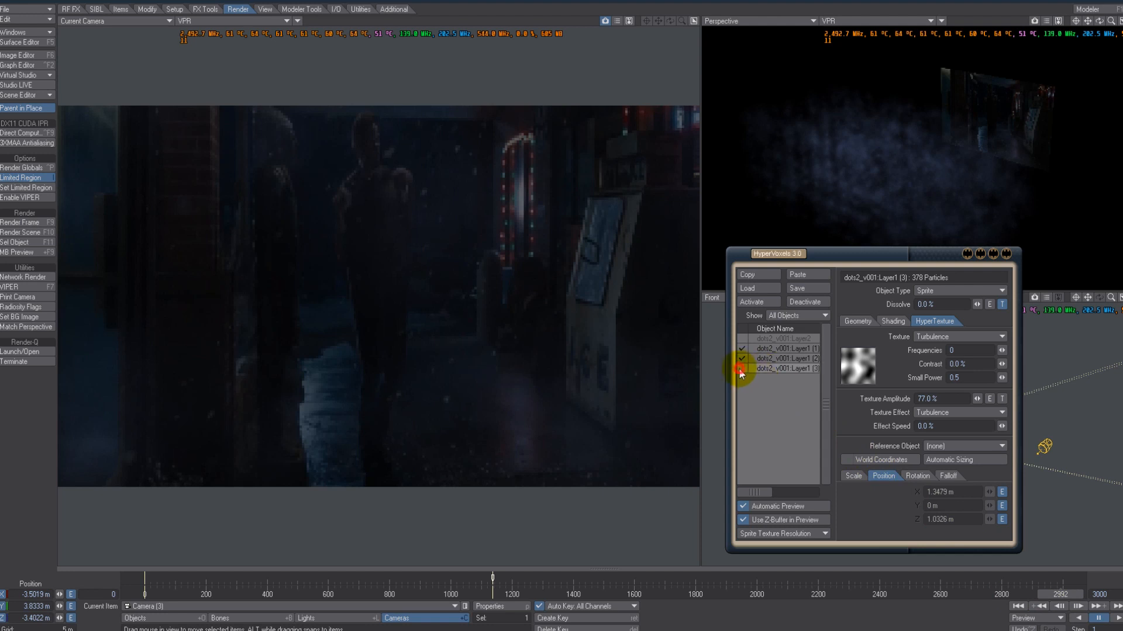
left_click(741, 359)
left_click(742, 349)
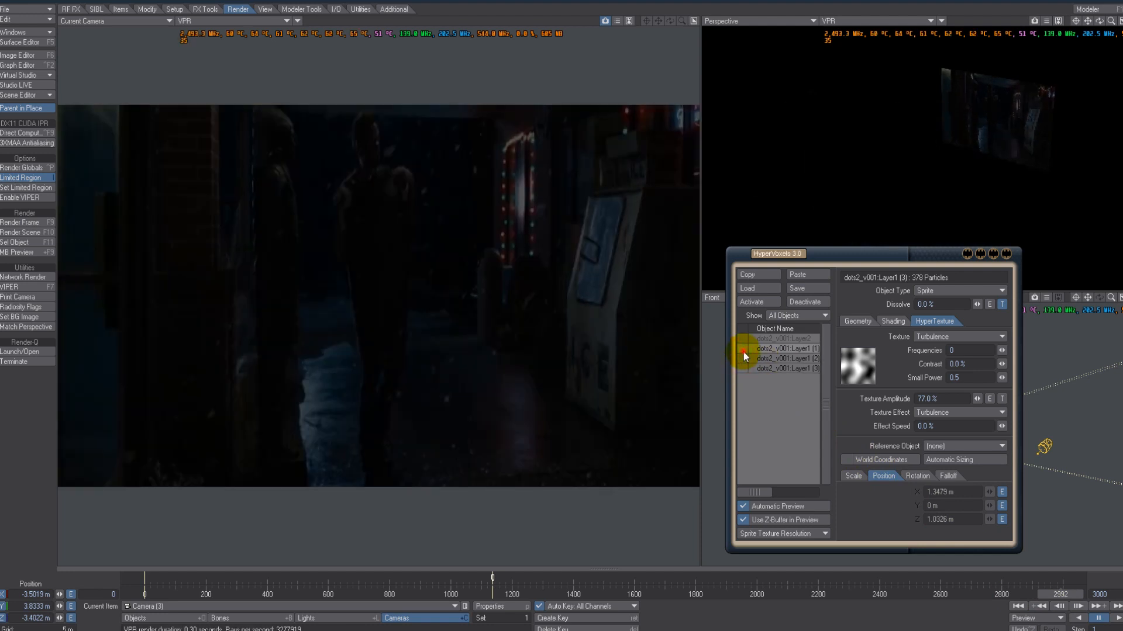
left_click(744, 352)
left_click(743, 352)
left_click(744, 352)
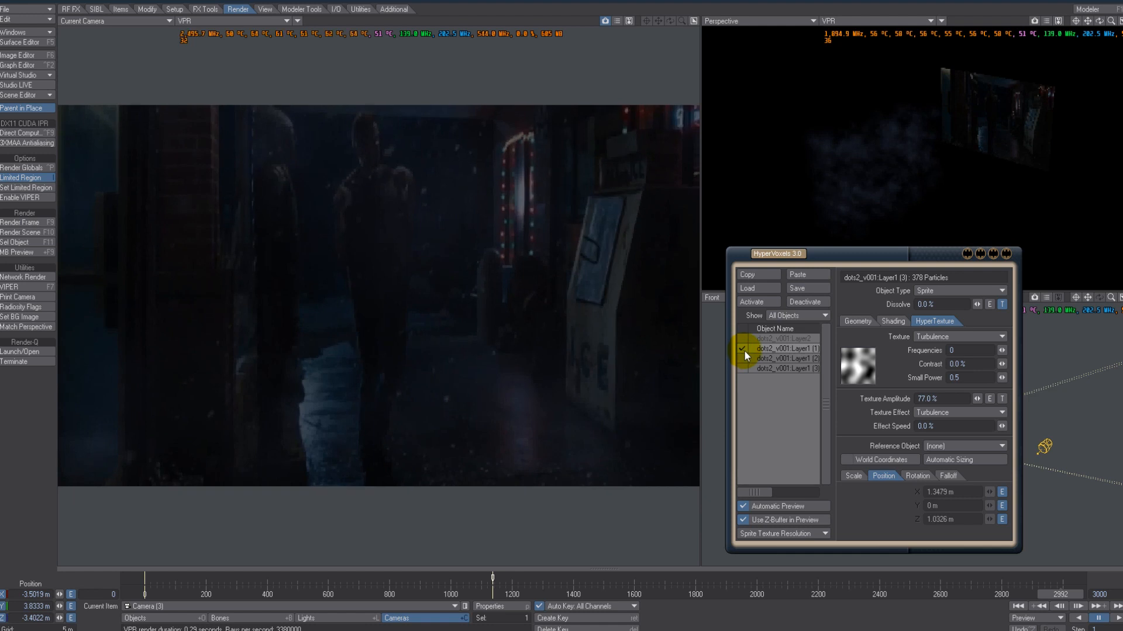
Step: Go to frame 2243 and toggle dots2_v001:Layer1 (1) to compare the shot without and with fog, leaving it active
left_click_drag(966, 600, 829, 591)
left_click(746, 352)
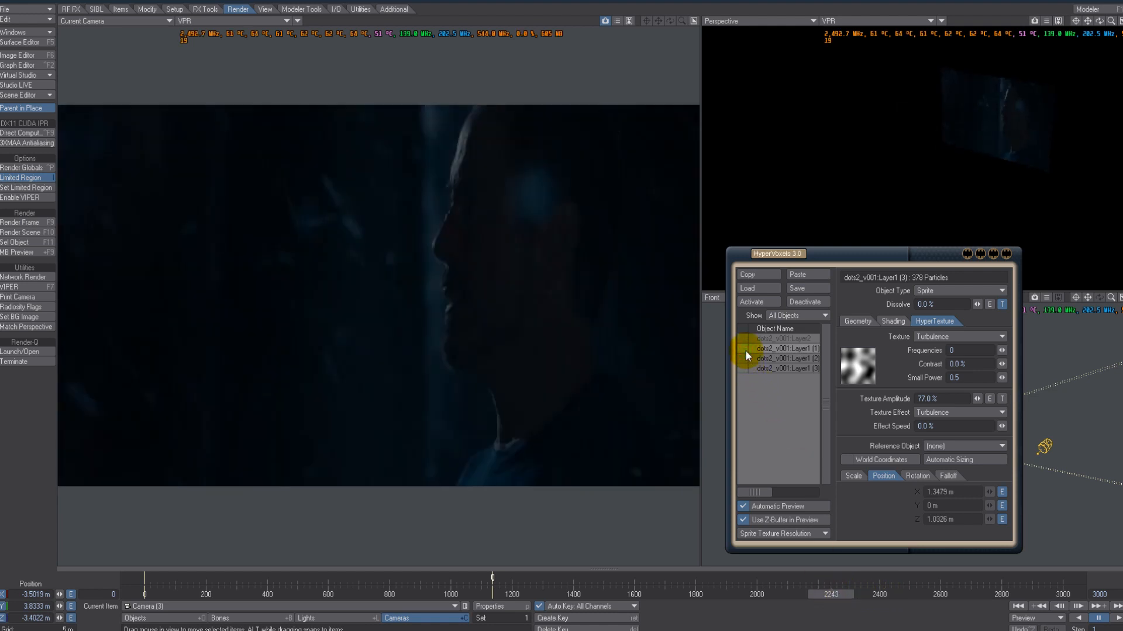
left_click(744, 351)
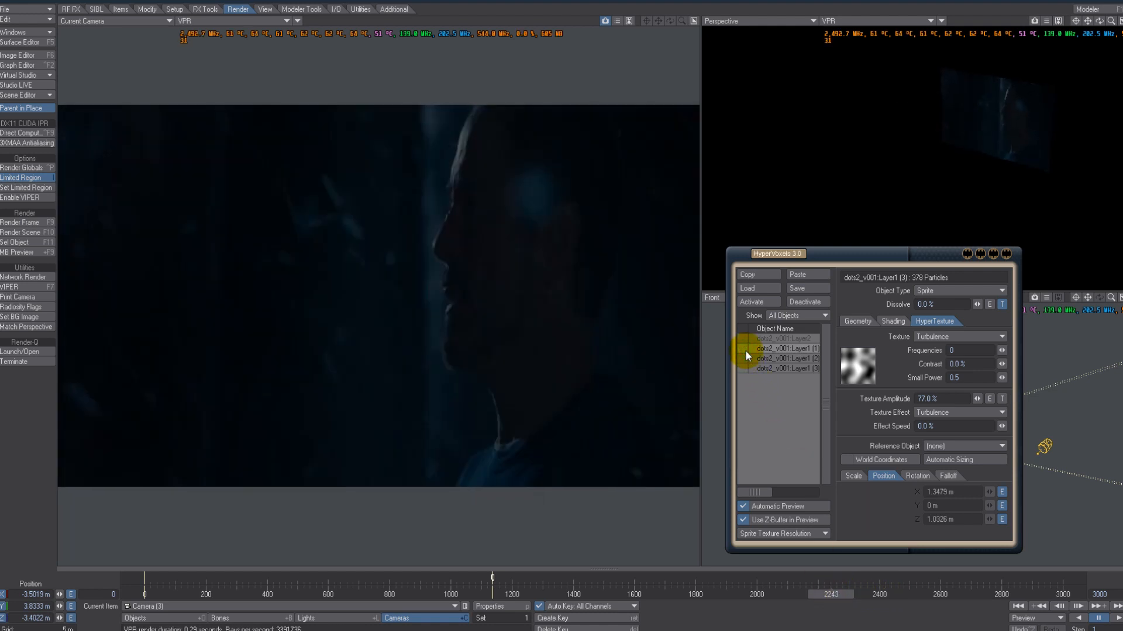
left_click(745, 351)
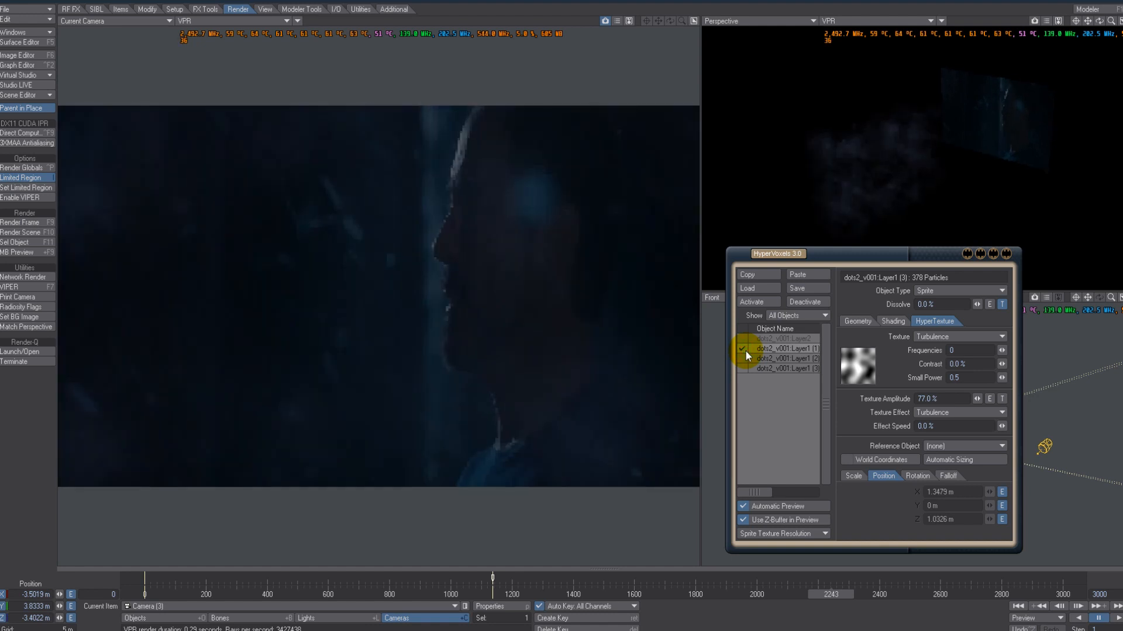
Step: Set the camera's resolution multiplier to 100% in Render Globals and collapse that window
left_click(505, 605)
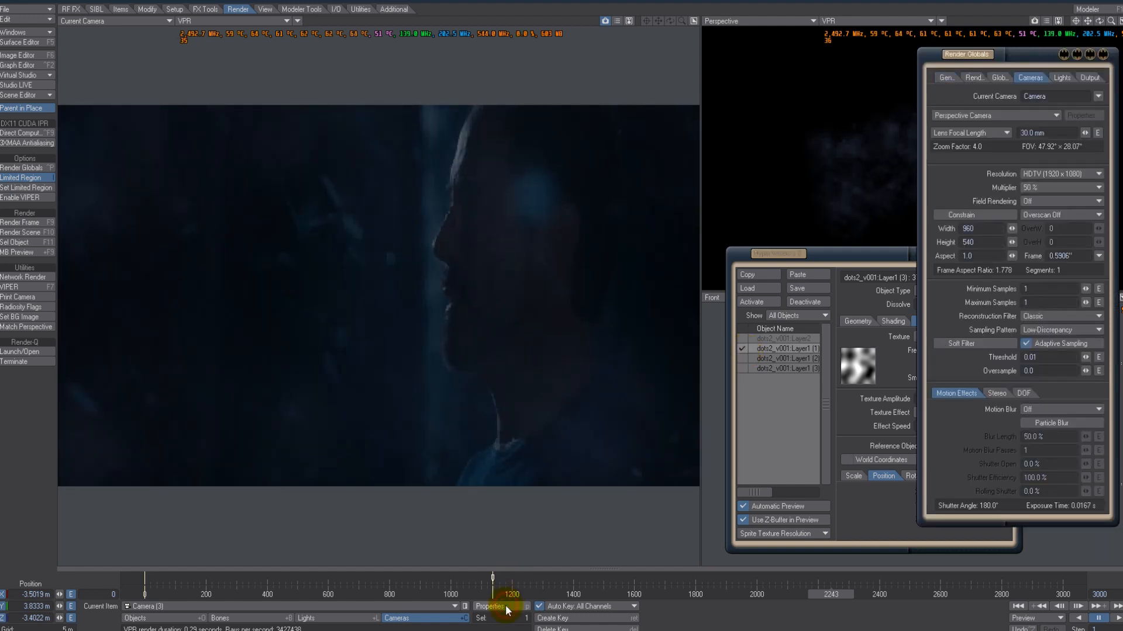
left_click(1058, 187)
left_click(1059, 196)
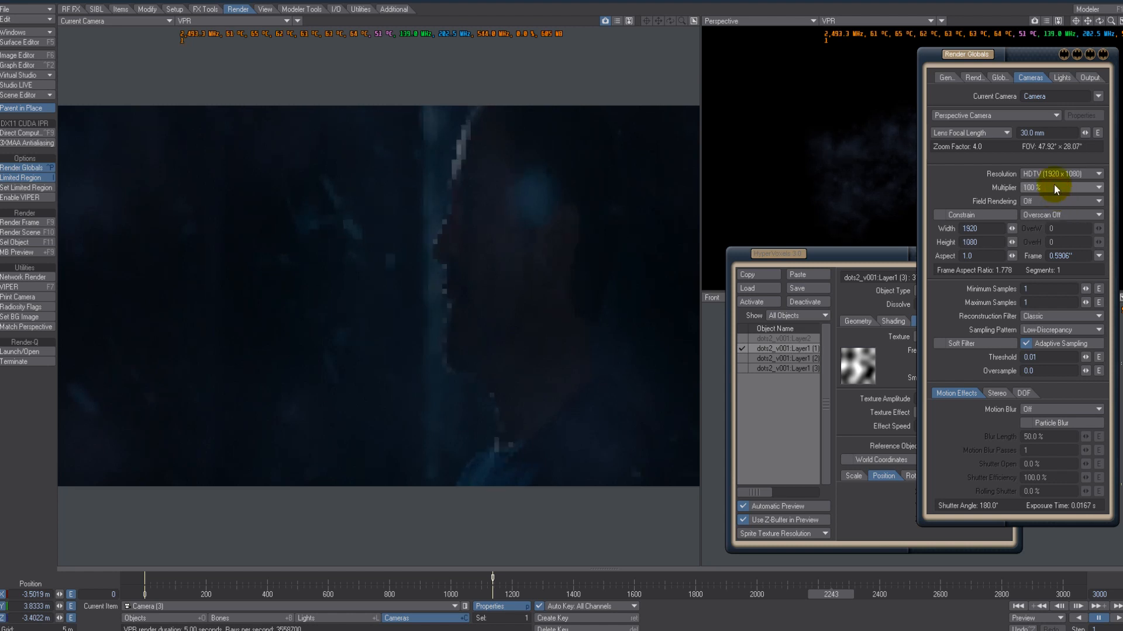
left_click(1063, 54)
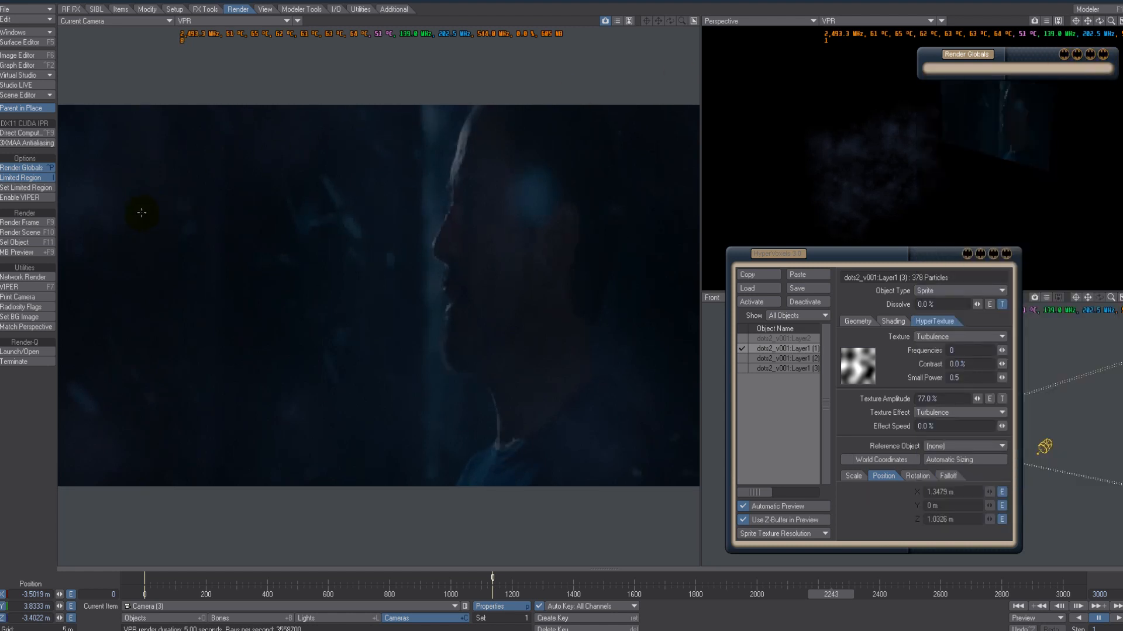
Step: Deactivate dots2_v001:Layer1 (1), render frame 2243 without fog and close the rendered image
left_click(743, 348)
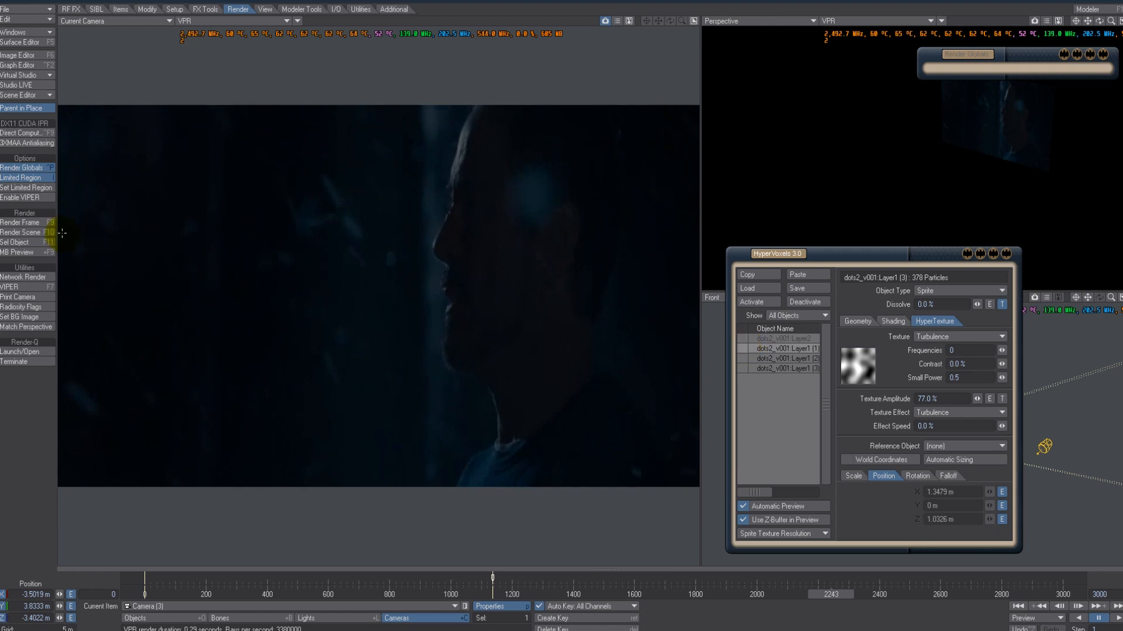
left_click(24, 222)
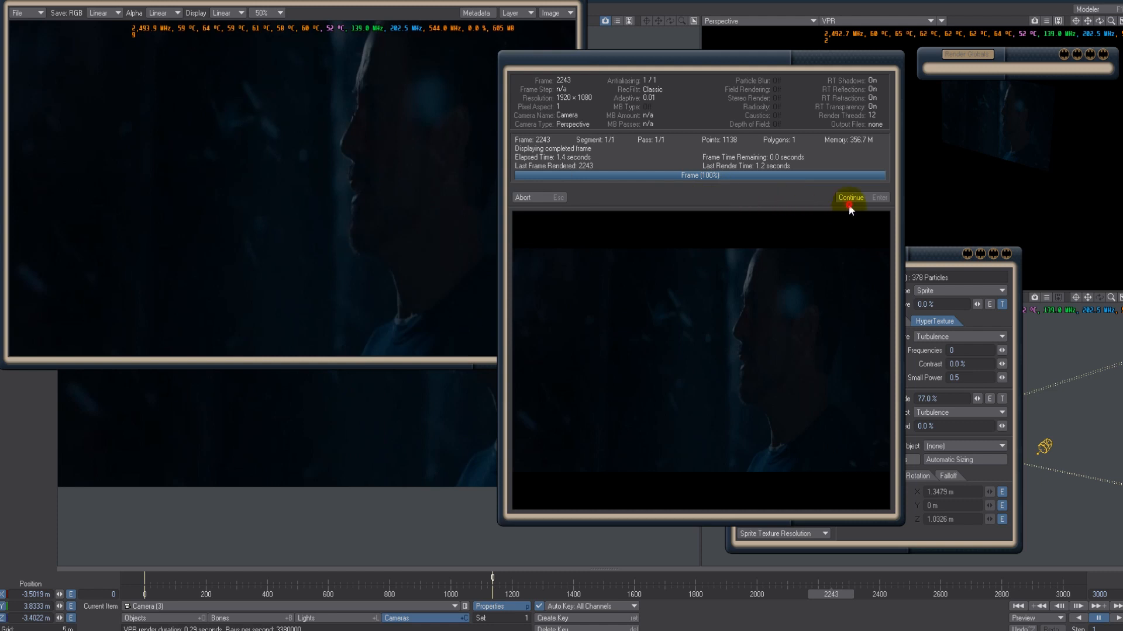
left_click(857, 198)
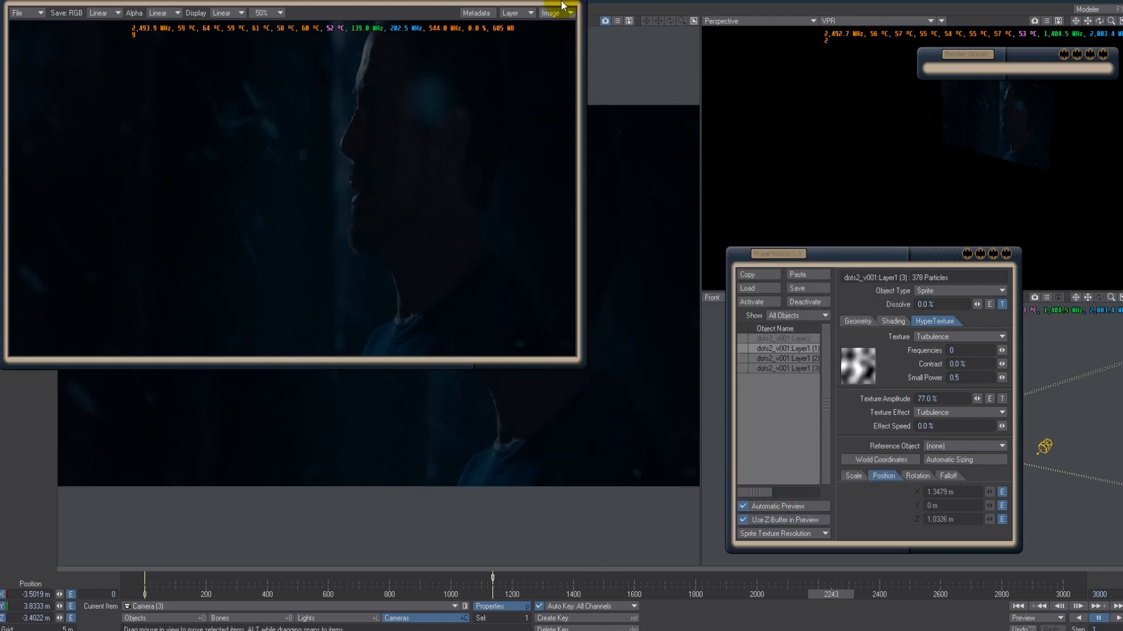
left_click(579, 9)
Step: Reactivate dots2_v001:Layer1 (1) and render frame 2243 with the fog
left_click(742, 348)
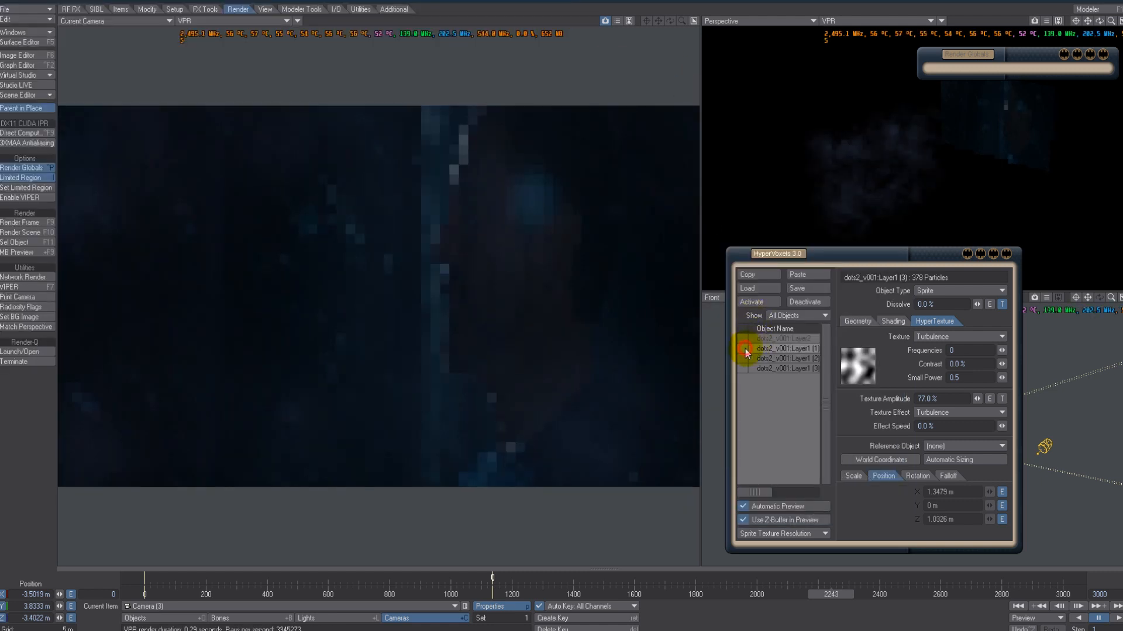
left_click(52, 224)
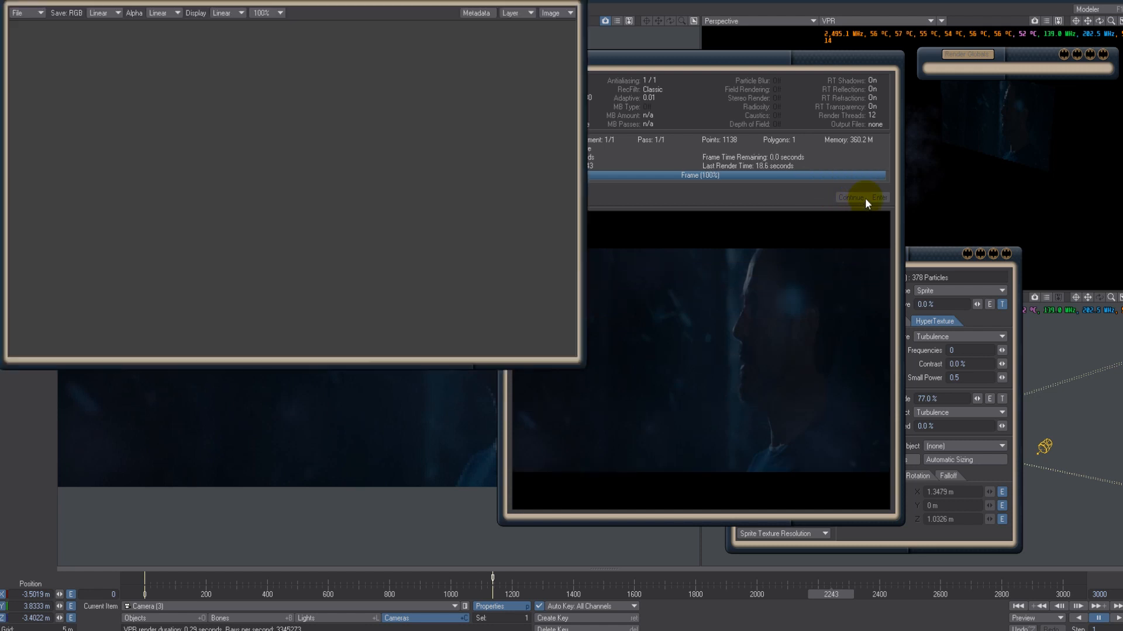
left_click(864, 197)
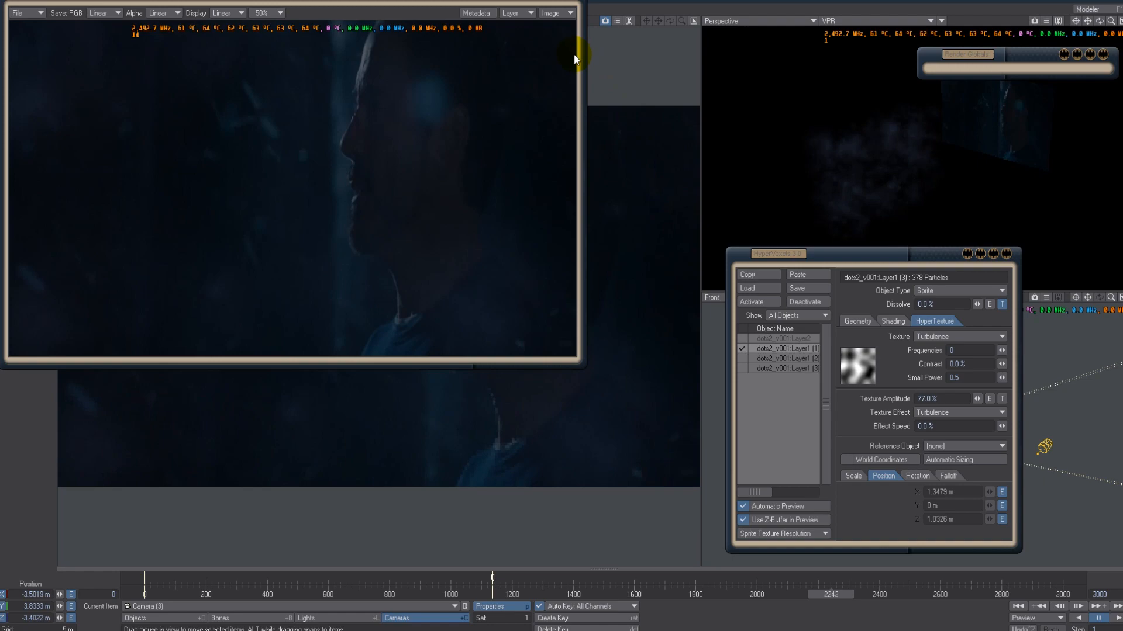
Step: Maximize the foggy render, inspect it at 100% zoom and close the image viewer
double_click(558, 1)
left_click(269, 10)
left_click(269, 49)
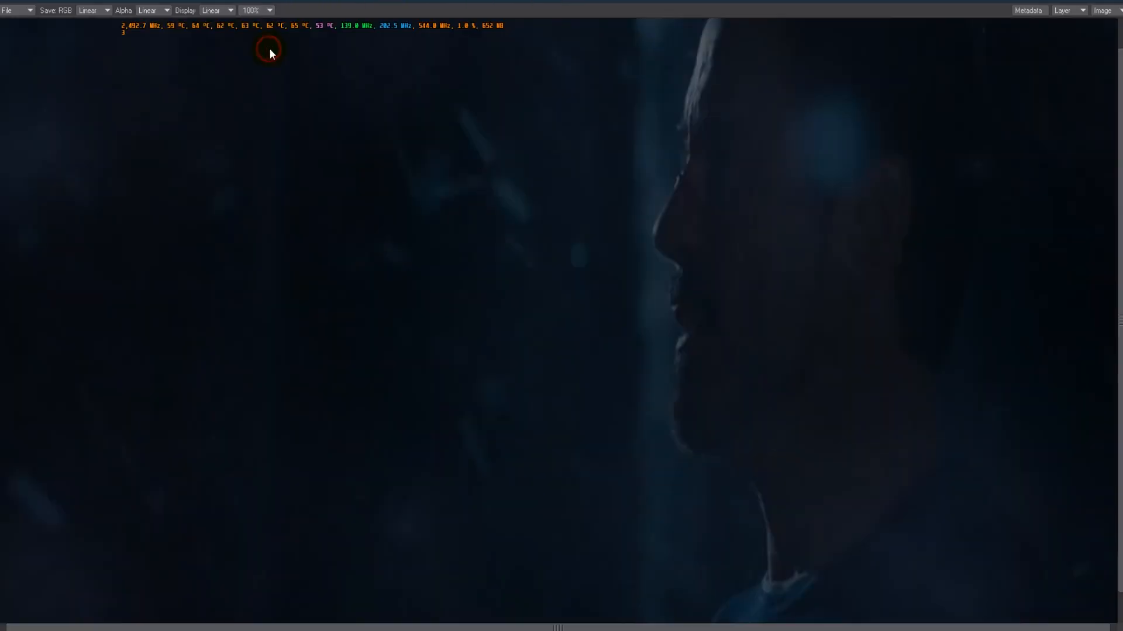
mouse_move(1119, 306)
left_mouse_down()
mouse_move(1114, 335)
mouse_move(1120, 291)
left_mouse_up()
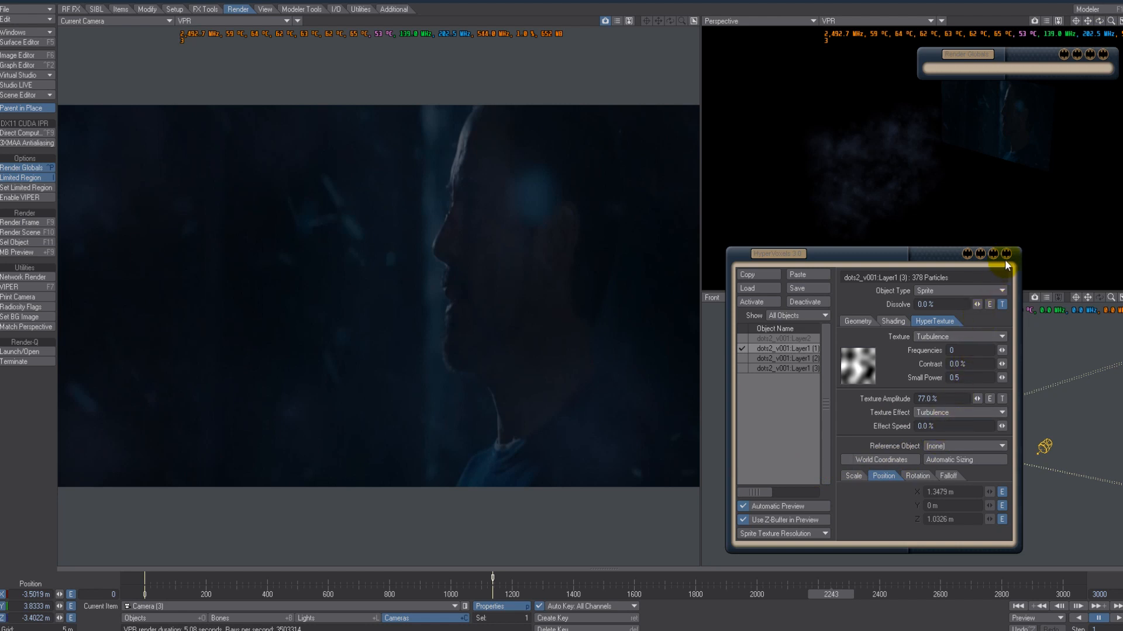
Step: Deactivate dots2_v001:Layer1 (1), minimize the screen recorder and place the HyperVoxels window just above the timeline
left_click(742, 348)
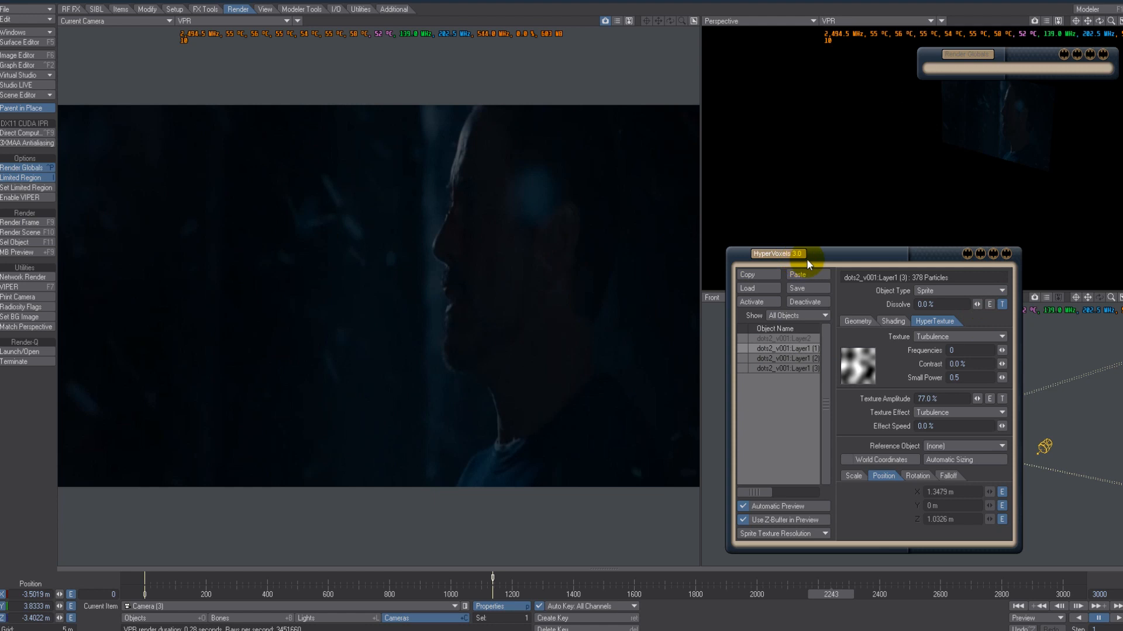
left_click_drag(799, 257, 834, 188)
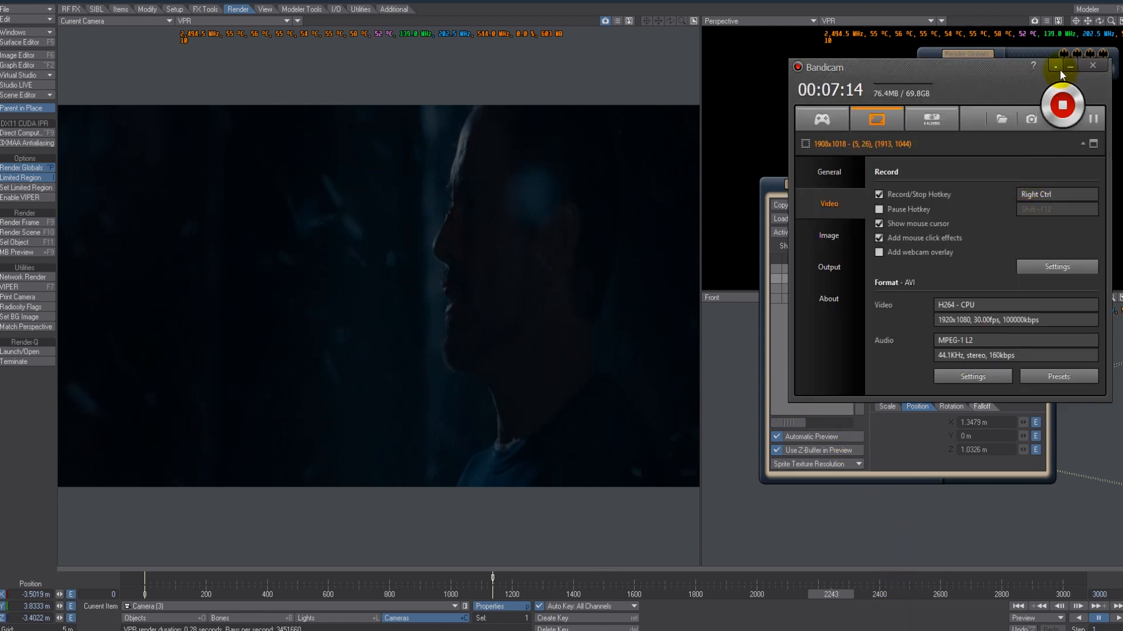
left_click(1060, 69)
left_click_drag(935, 186, 852, 283)
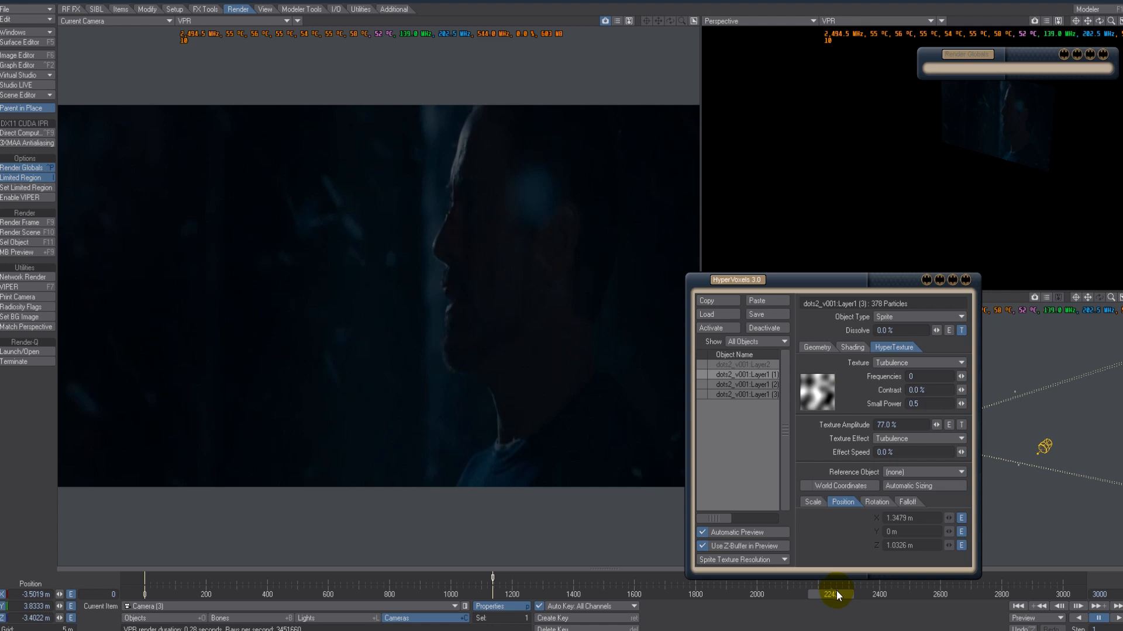
Step: Reactivate dots2_v001:Layer1 (1), move the HyperVoxels window clear of the timeline, and preview frames 2435, 2597 and 2803 with the fog
left_click(701, 375)
left_click_drag(784, 283, 875, 214)
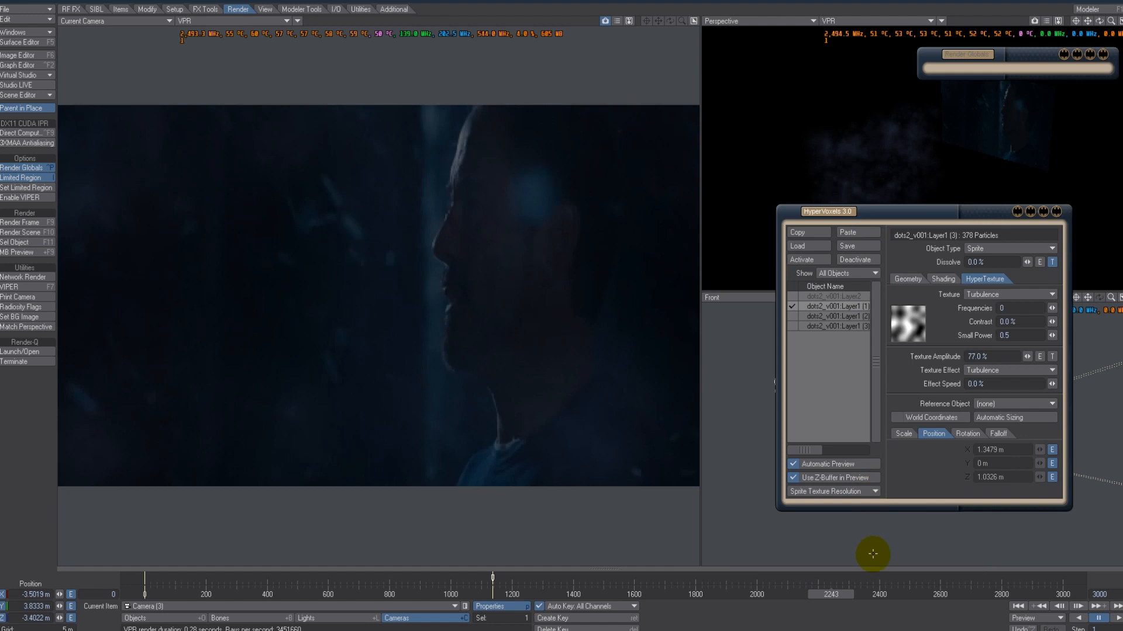
left_click(889, 597)
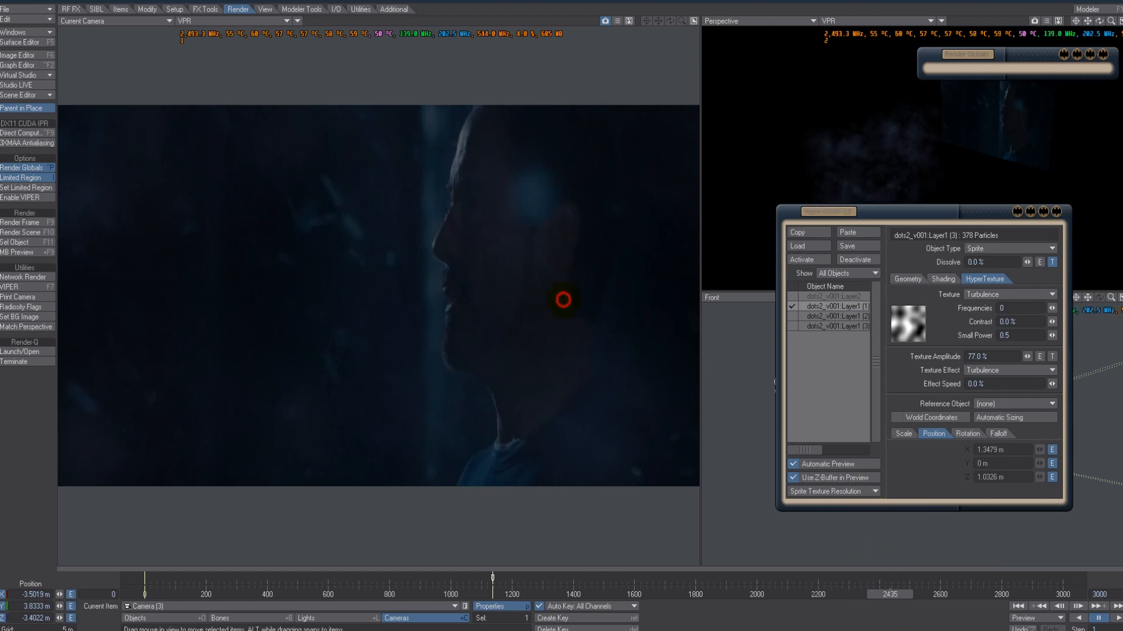
left_click(939, 593)
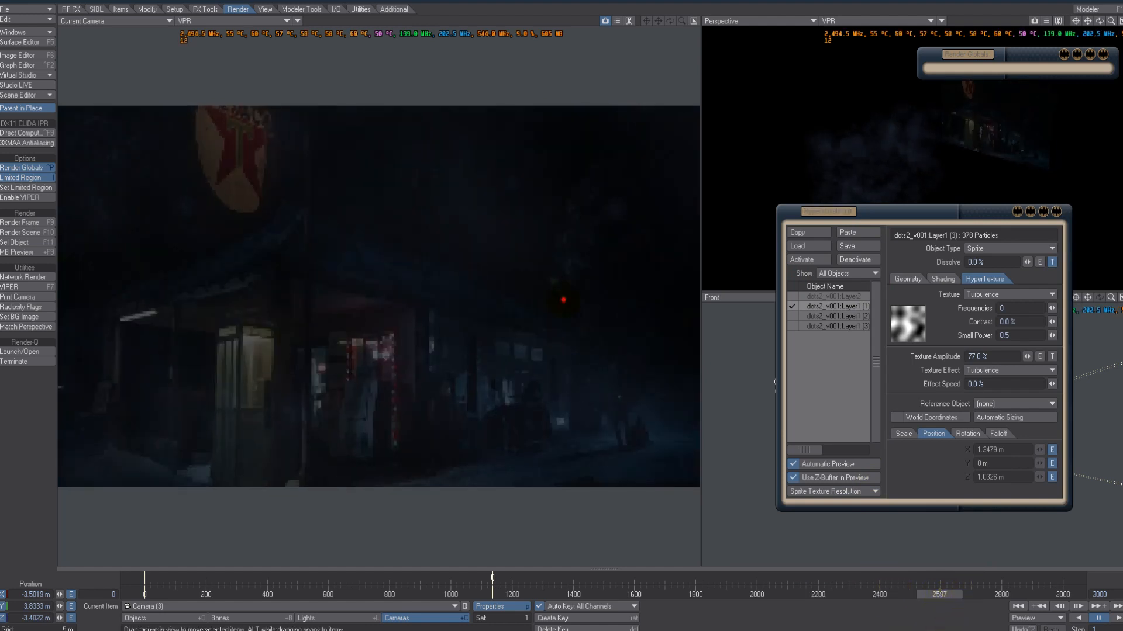
left_click(1002, 593)
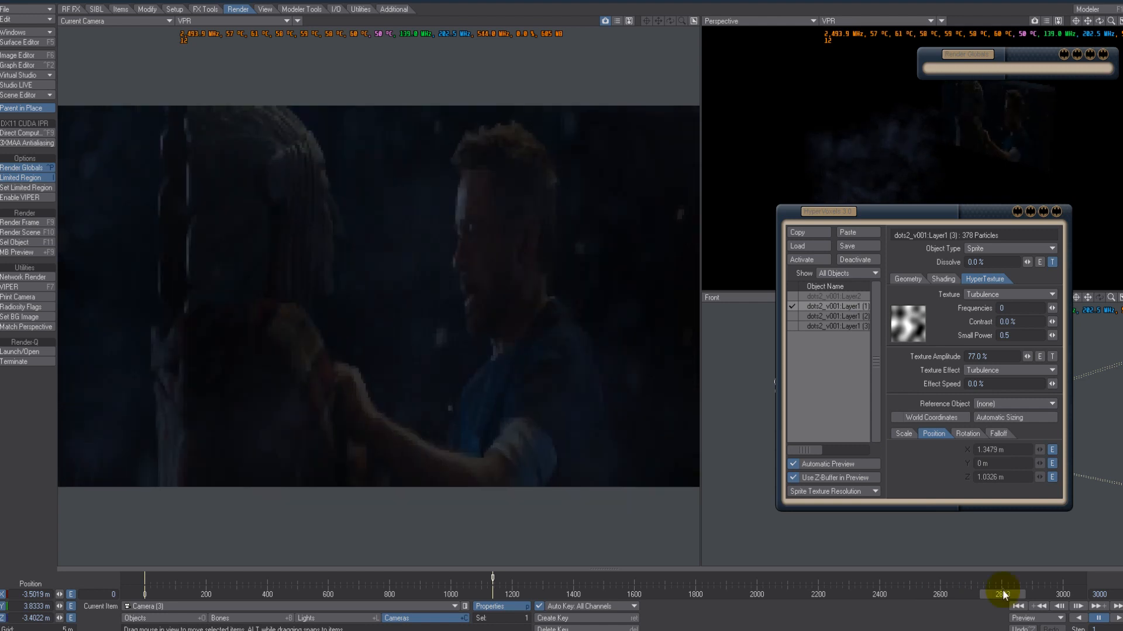
Step: Compare frames 2803 and 2977 with and without fog by deactivating and reactivating dots2_v001:Layer1 (1)
left_click(792, 307)
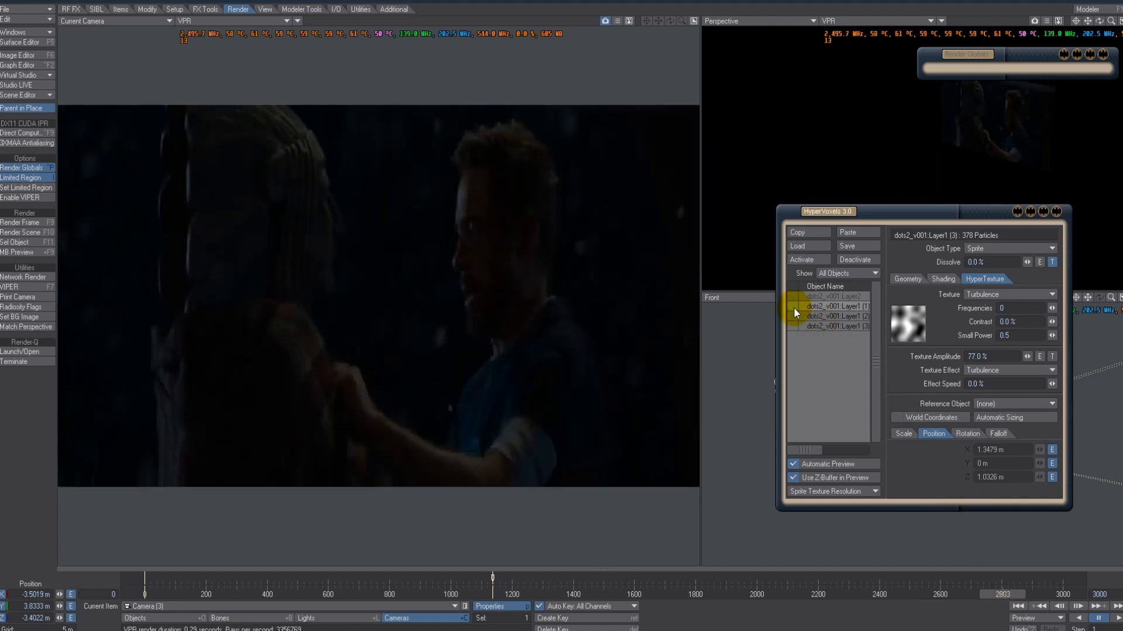
left_click(793, 306)
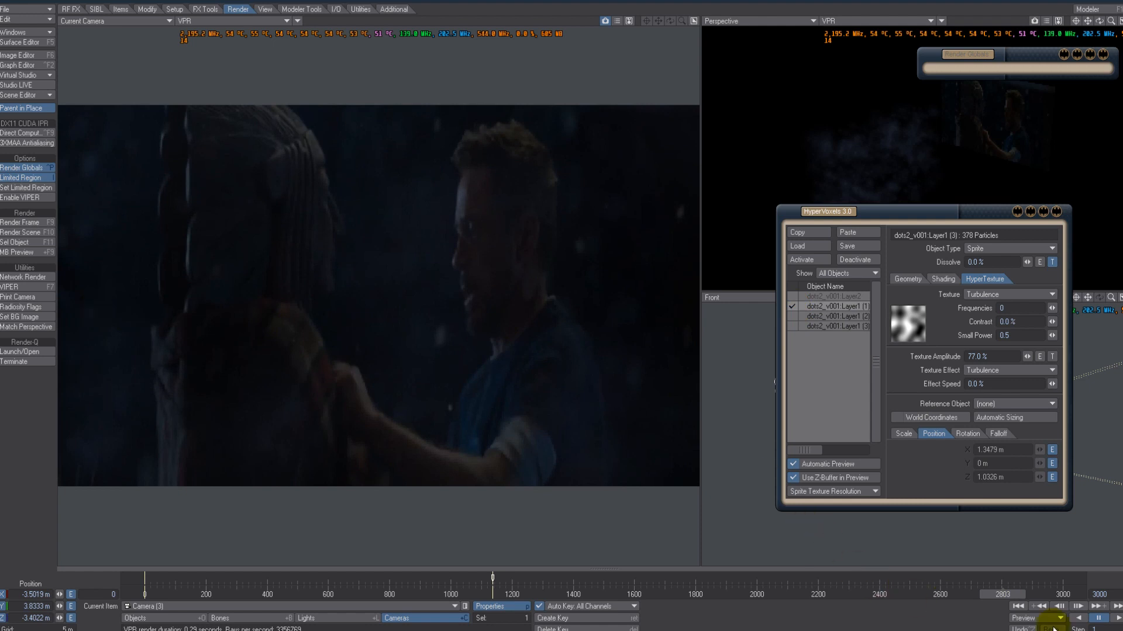
left_click(1055, 594)
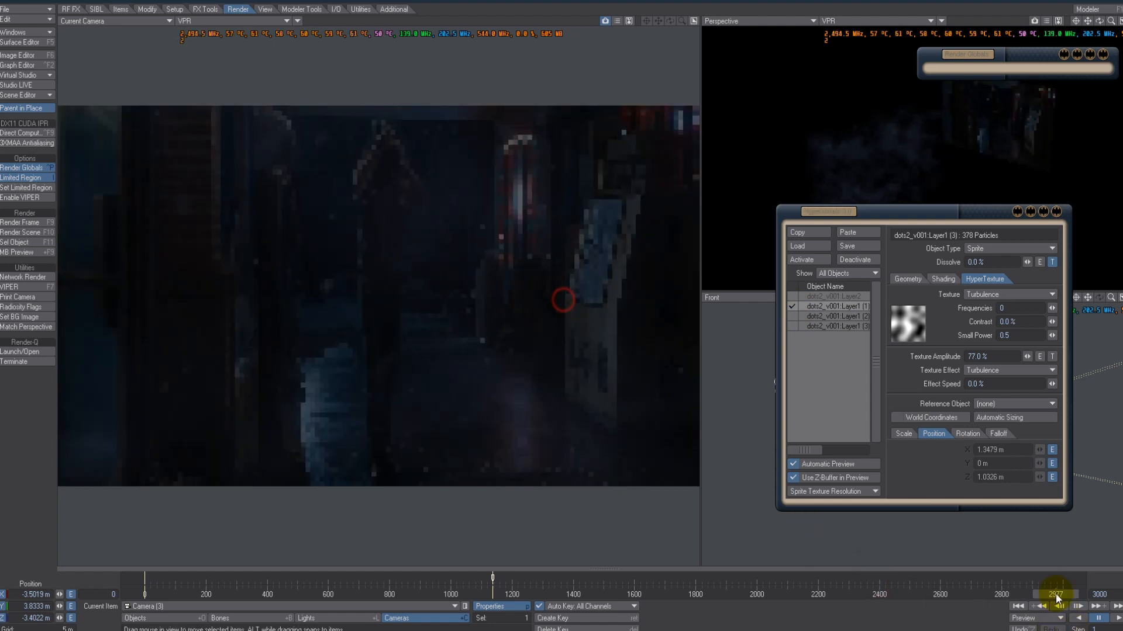
left_click(793, 304)
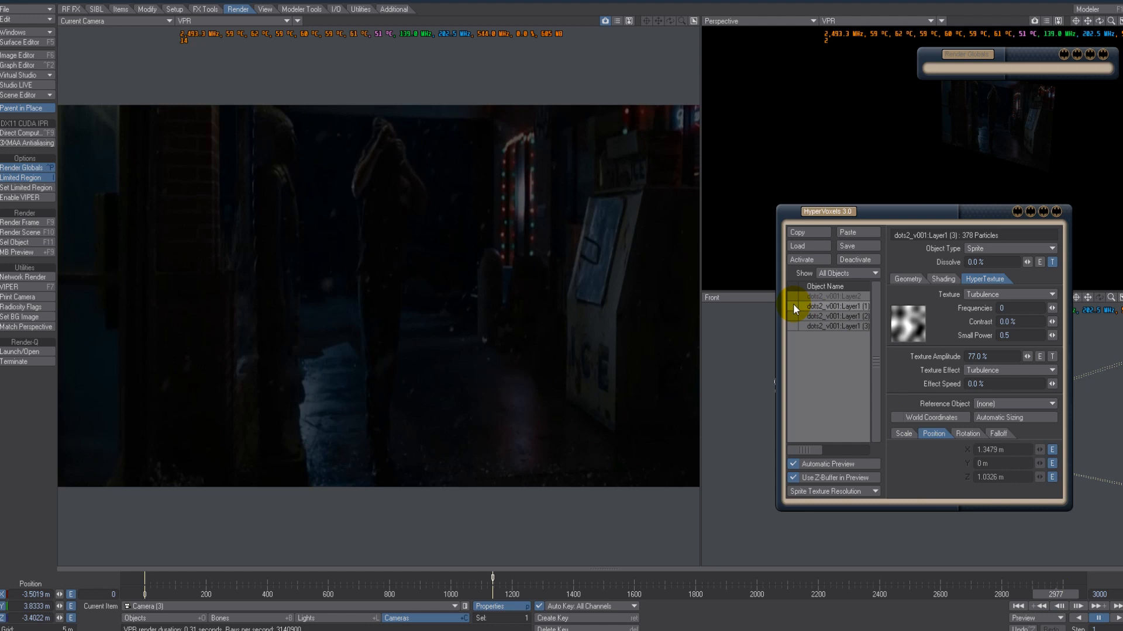
left_click(793, 305)
Step: Activate dots2_v001:Layer1 (2) and (3) for denser fog on frame 2977, and deactivate all three fog layers to compare
left_click(794, 317)
left_click(793, 326)
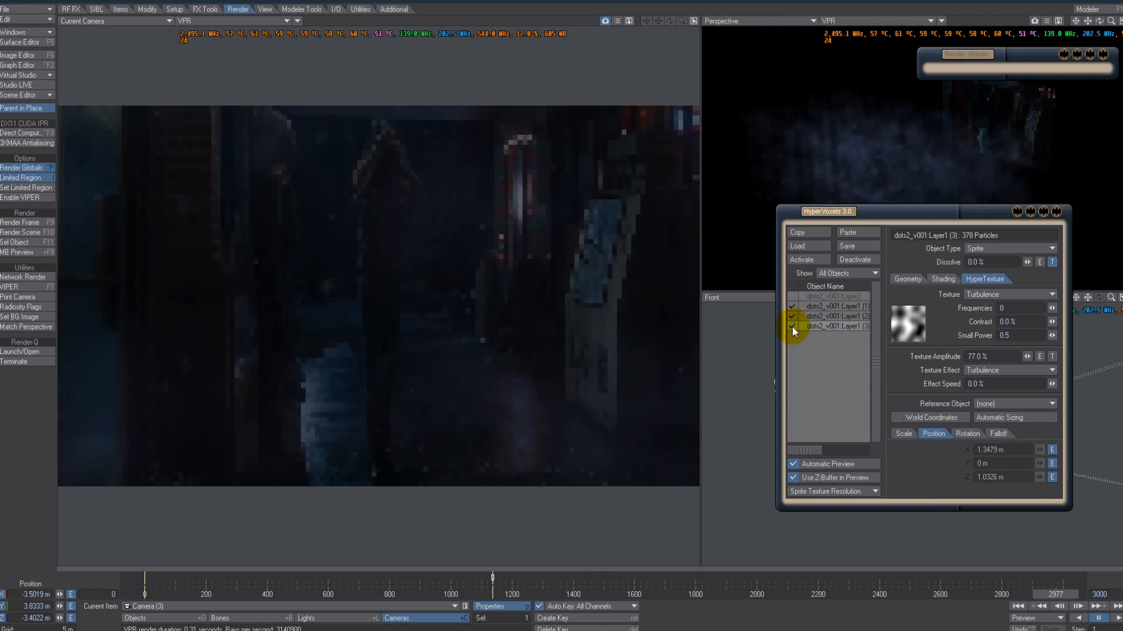
left_click(793, 316)
left_click(793, 306)
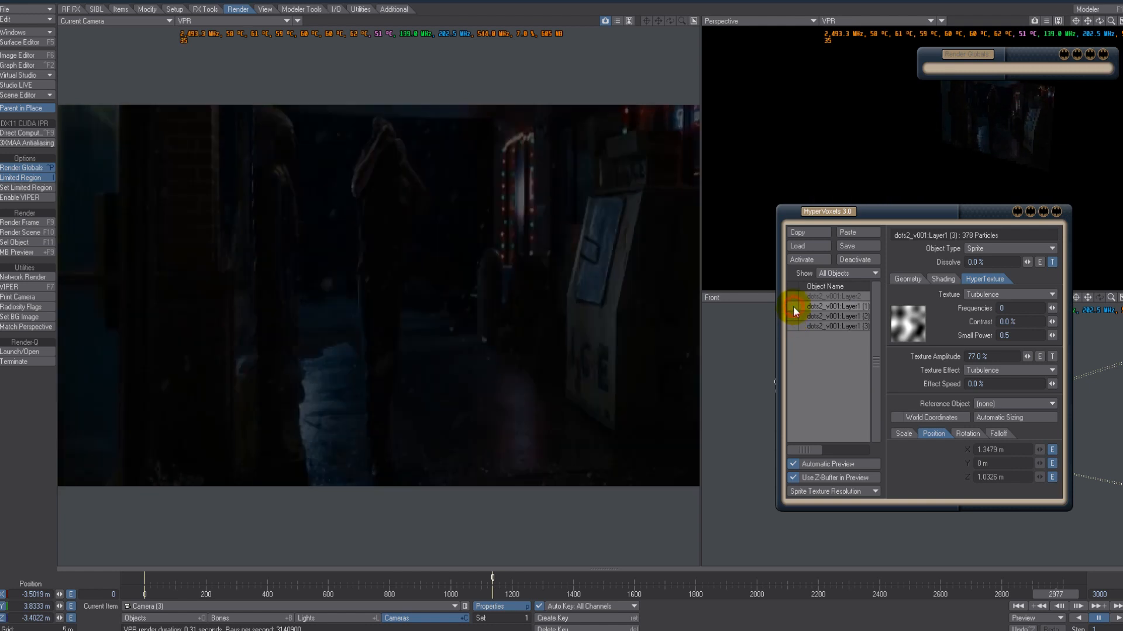
Step: Close the HyperVoxels and Render Globals windows and maximize the Perspective view
left_click(1055, 212)
left_click(1107, 54)
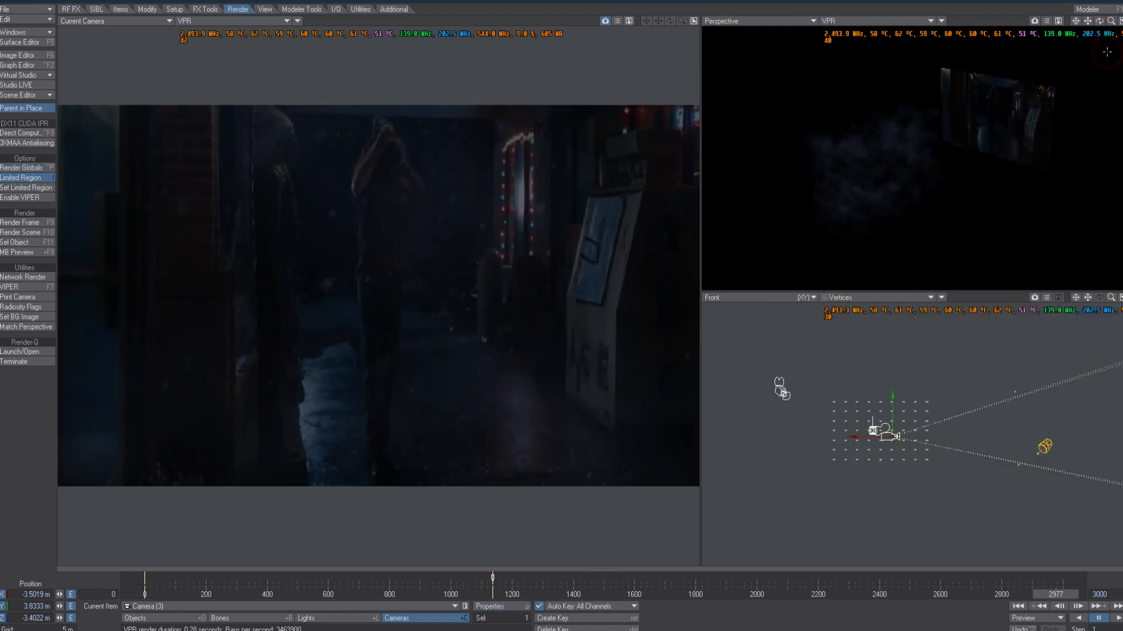
left_click(1121, 21)
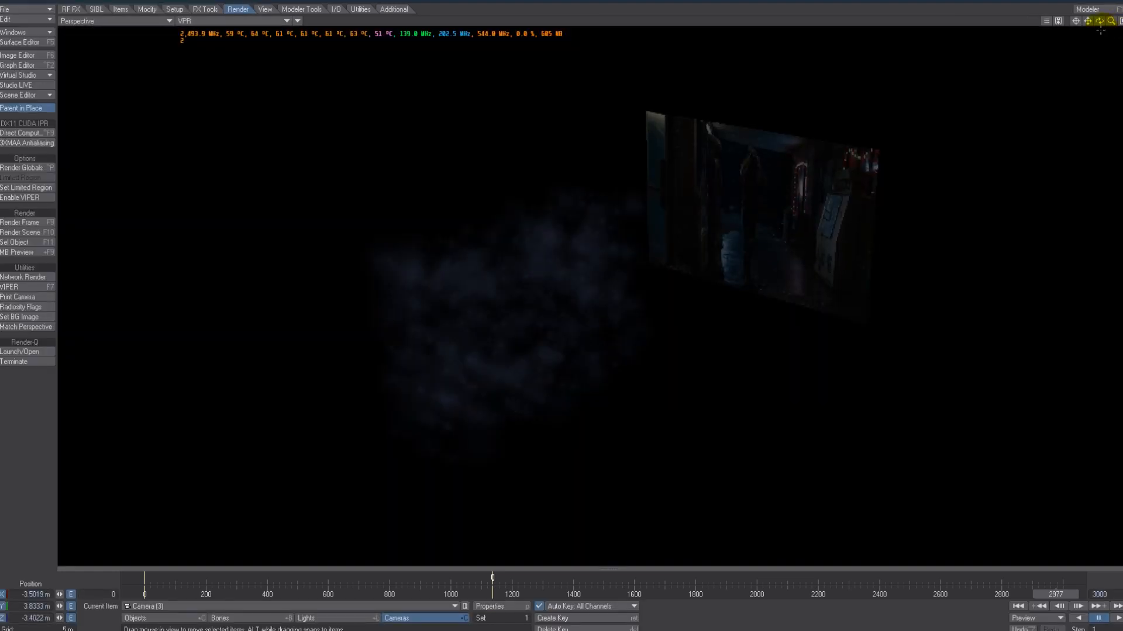
Step: Examine the depth of the fog sprites in front of the footage plane from the front, from the side and close up
left_click_drag(1111, 22, 565, 300)
left_click_drag(1087, 21, 565, 299)
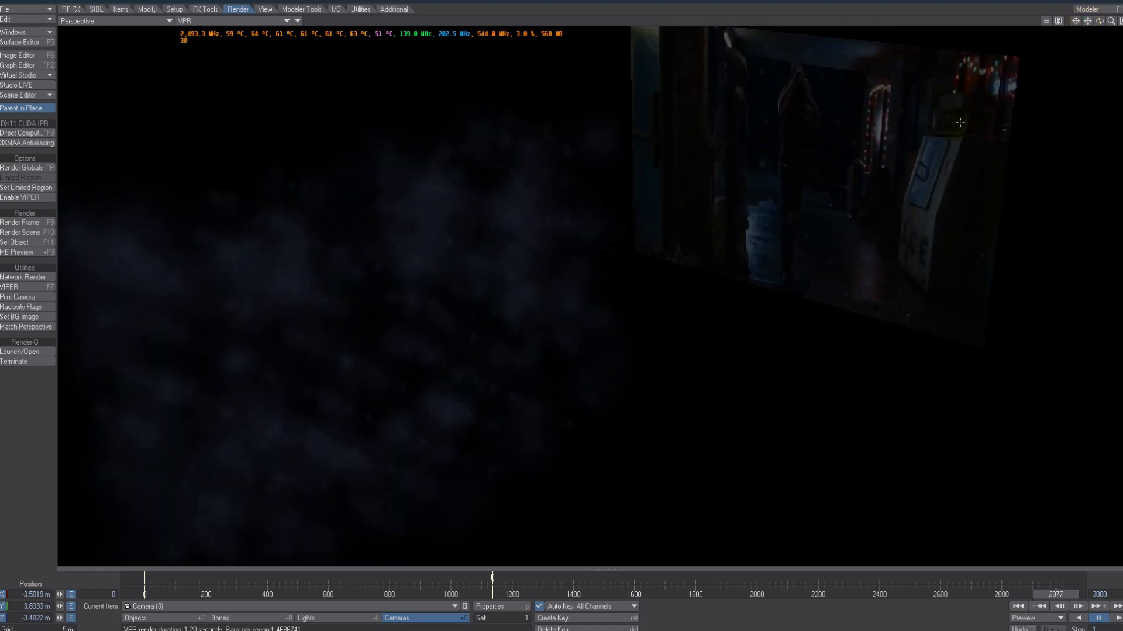
left_click_drag(563, 300, 521, 253)
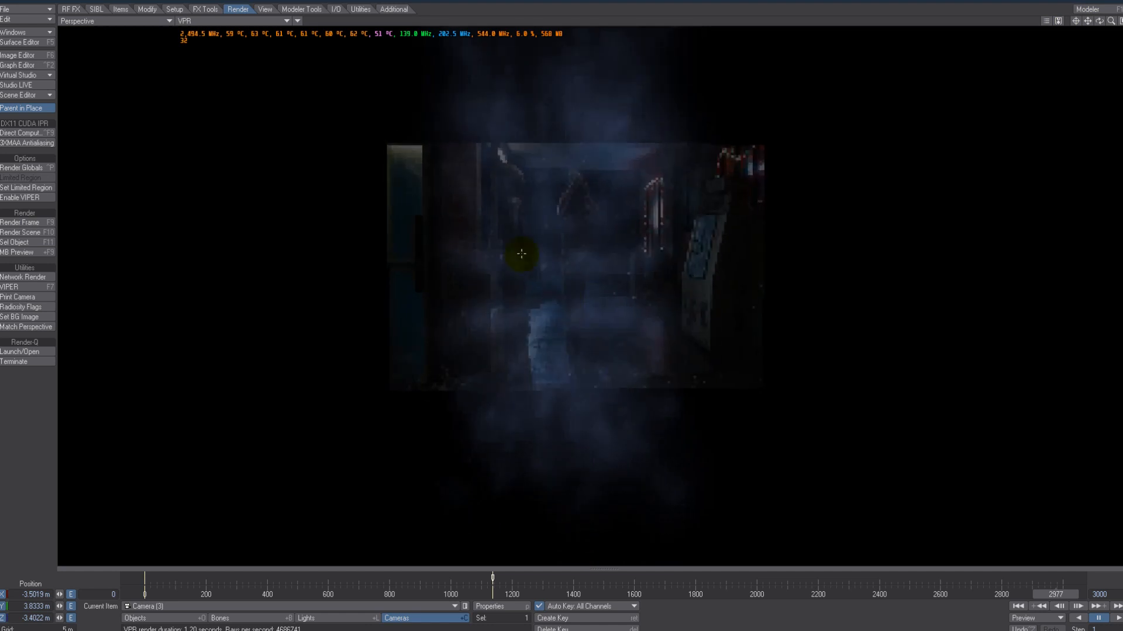
left_click_drag(561, 303, 585, 270)
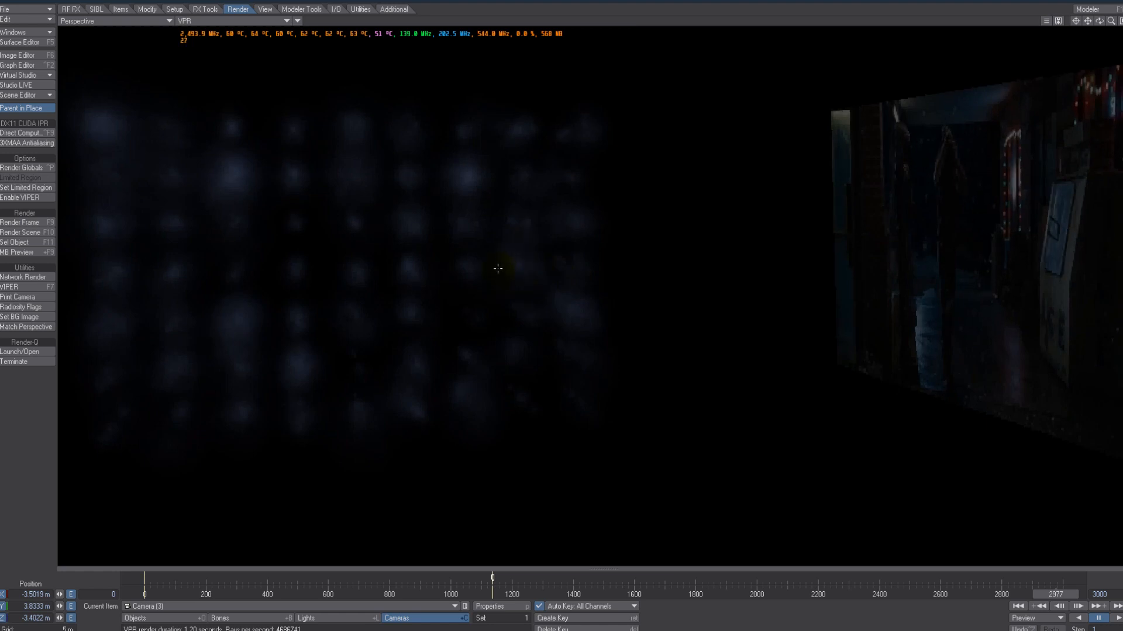
mouse_move(563, 298)
left_mouse_down()
mouse_move(571, 291)
mouse_move(563, 295)
left_mouse_up()
left_click_drag(1111, 21, 563, 301)
left_click_drag(1100, 22, 563, 300)
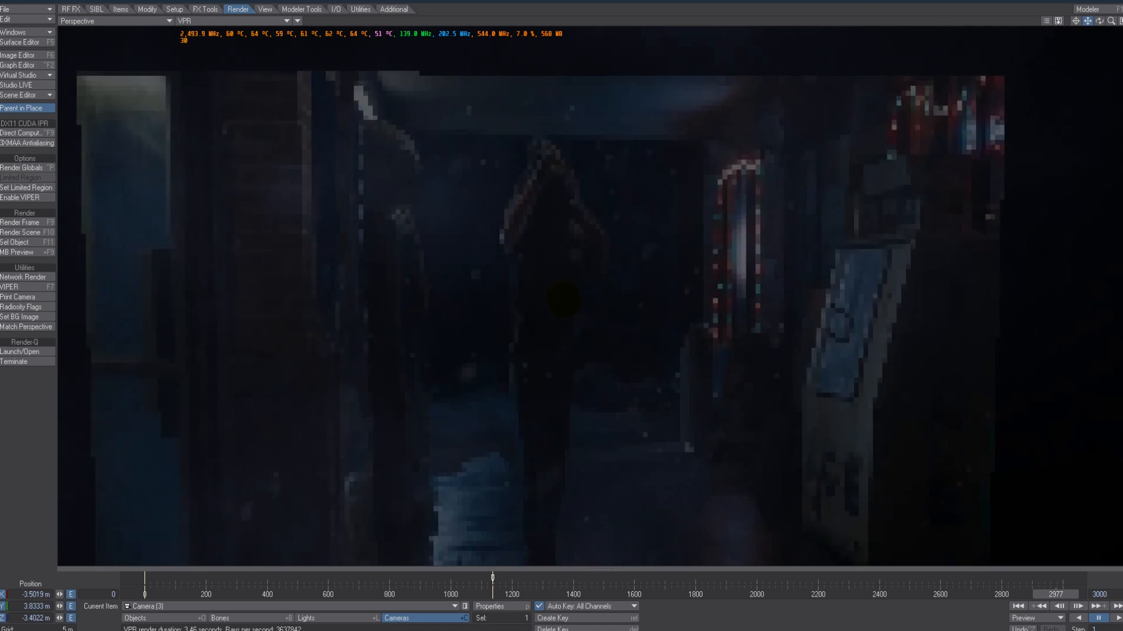
mouse_move(642, 310)
left_mouse_down("alt+shift")
mouse_move(563, 299)
mouse_move(575, 296)
mouse_move(542, 306)
mouse_move(575, 297)
mouse_move(564, 300)
left_mouse_up("alt+shift")
left_click_drag(953, 281, 575, 297, "alt")
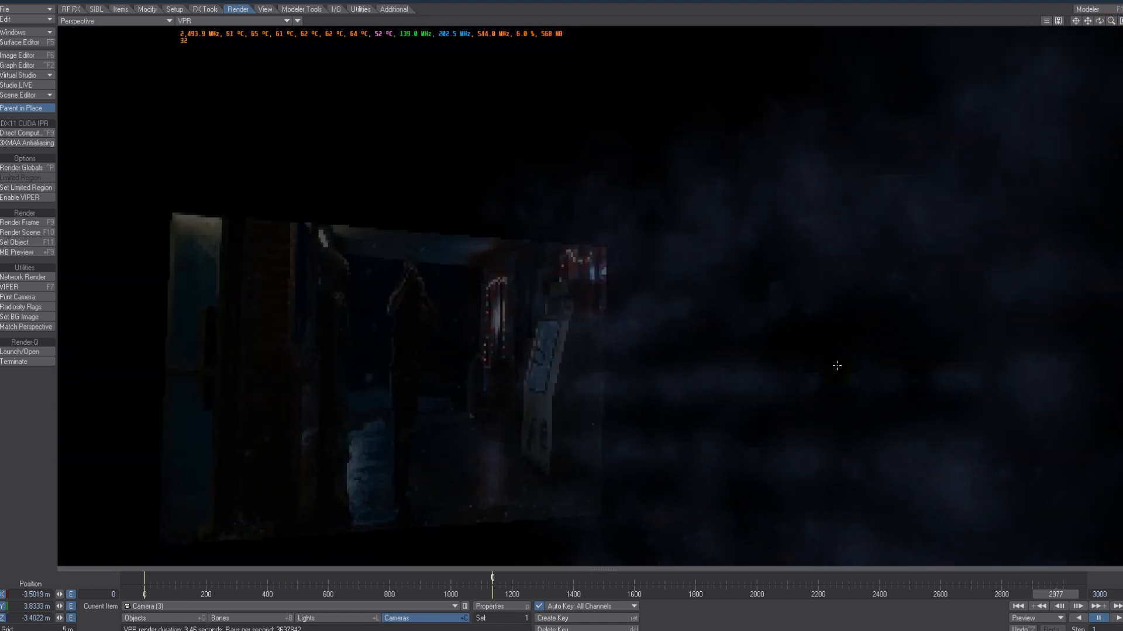
Step: Restore the multi-view layout and reframe the Perspective view on the fog and the footage plane
left_click(1119, 21)
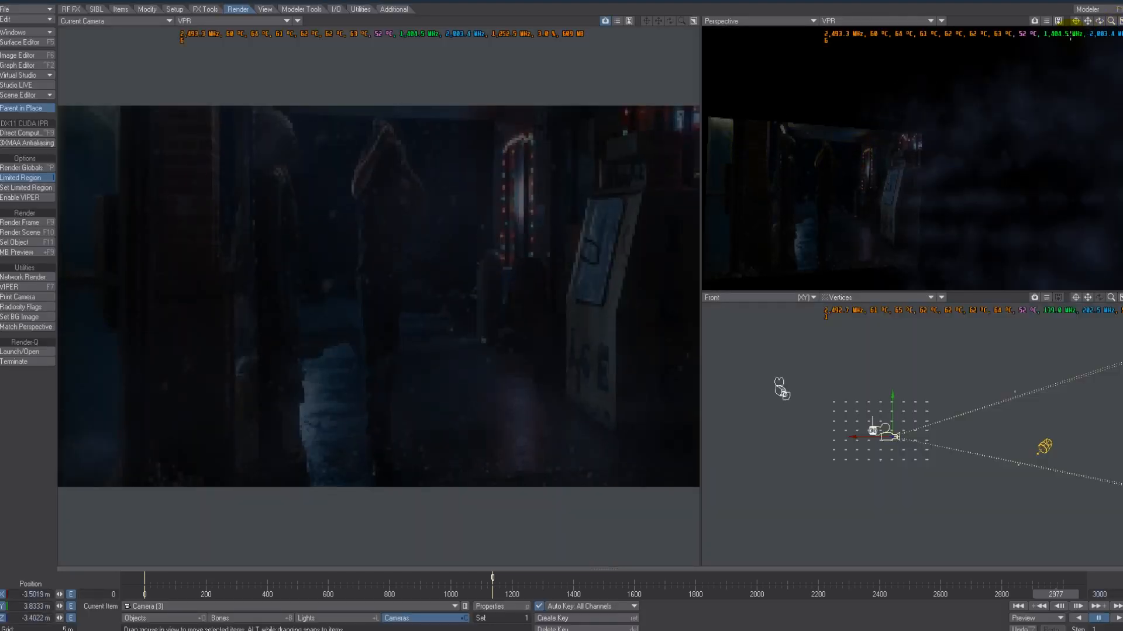
left_click_drag(1088, 23, 569, 317)
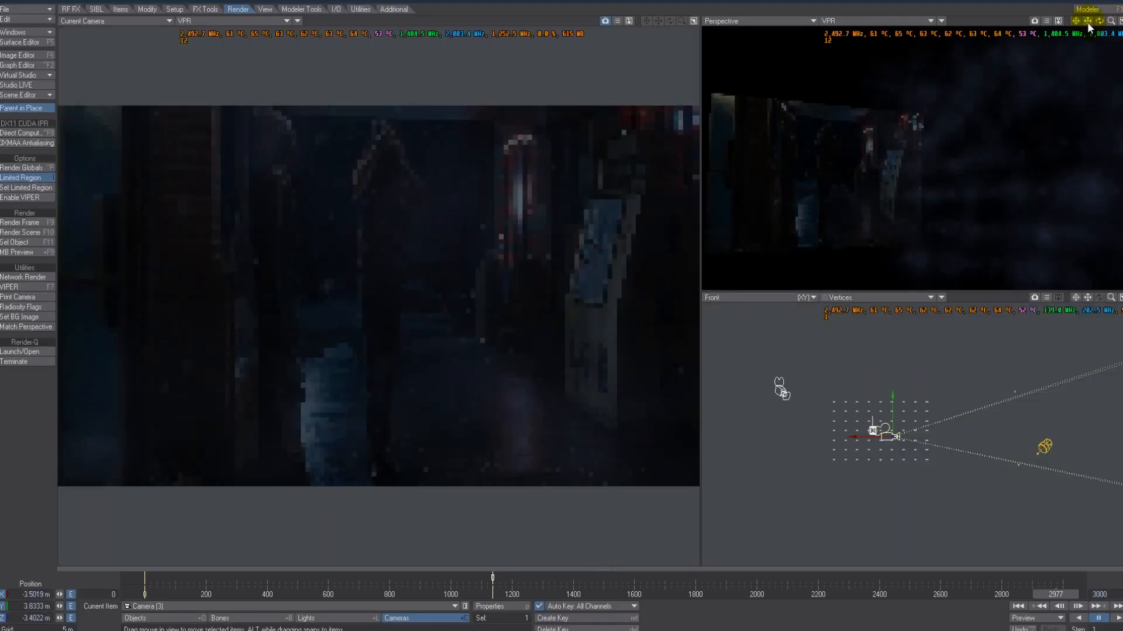
left_click_drag(1019, 105, 564, 299, "alt")
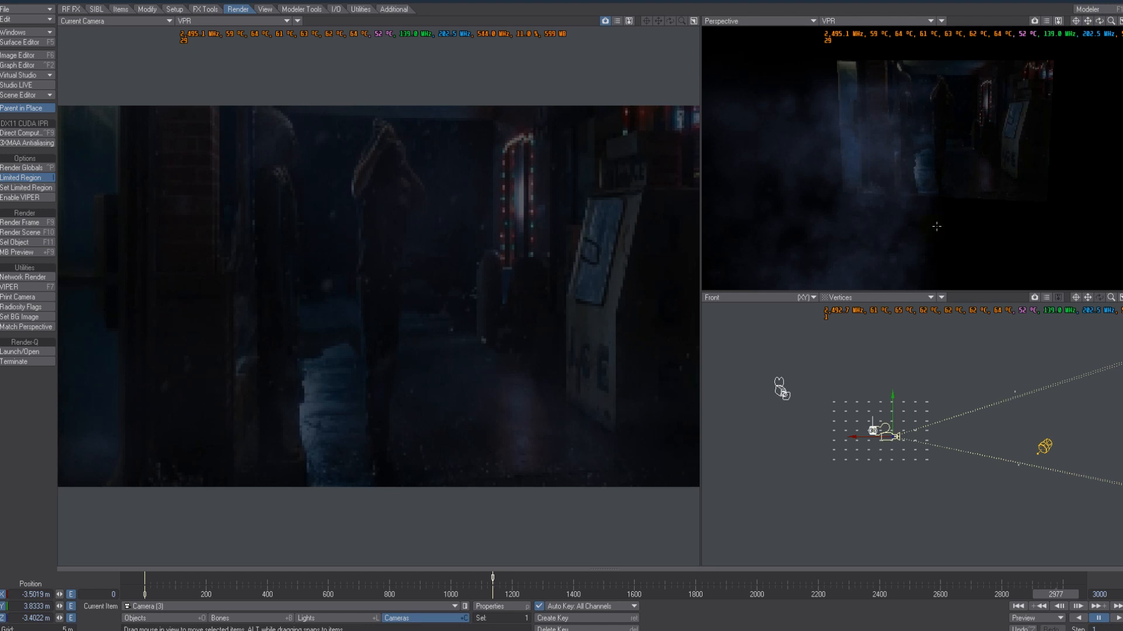
Step: Scrub the timeline back to frame 1720 and forward to frame 2563 to examine the fog over different shots
left_click_drag(1049, 593, 671, 594)
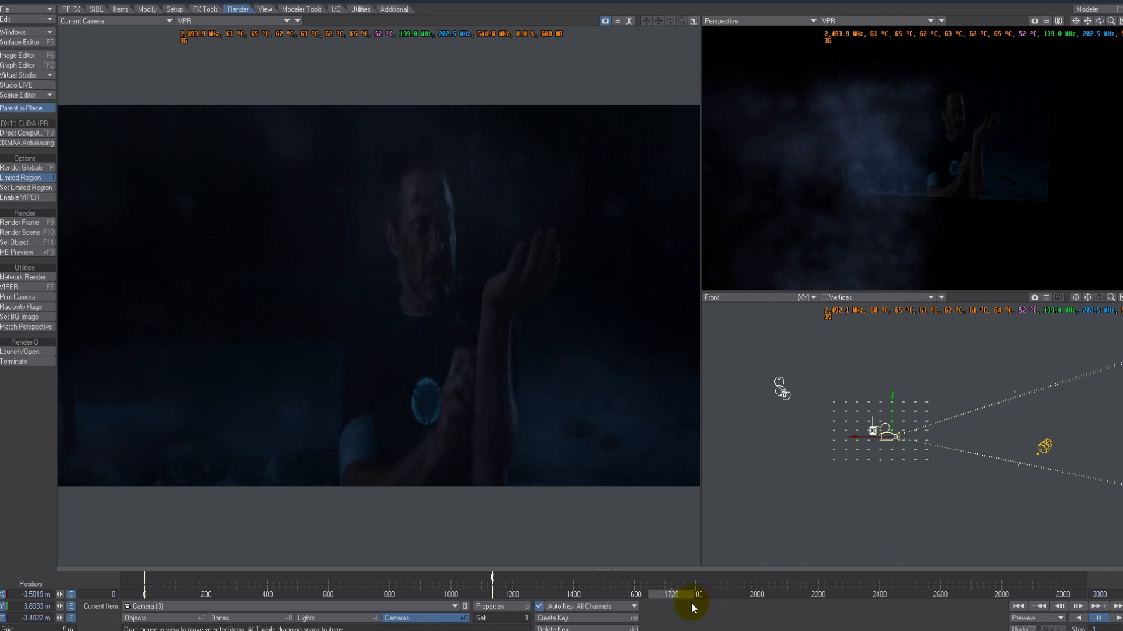
left_click_drag(671, 594, 964, 594)
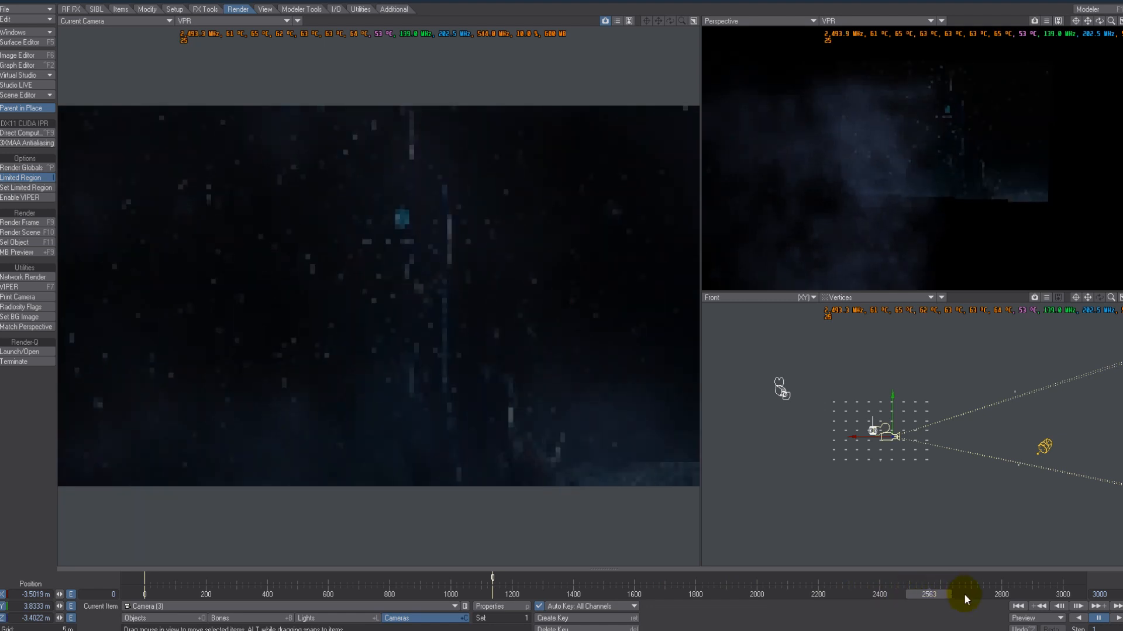